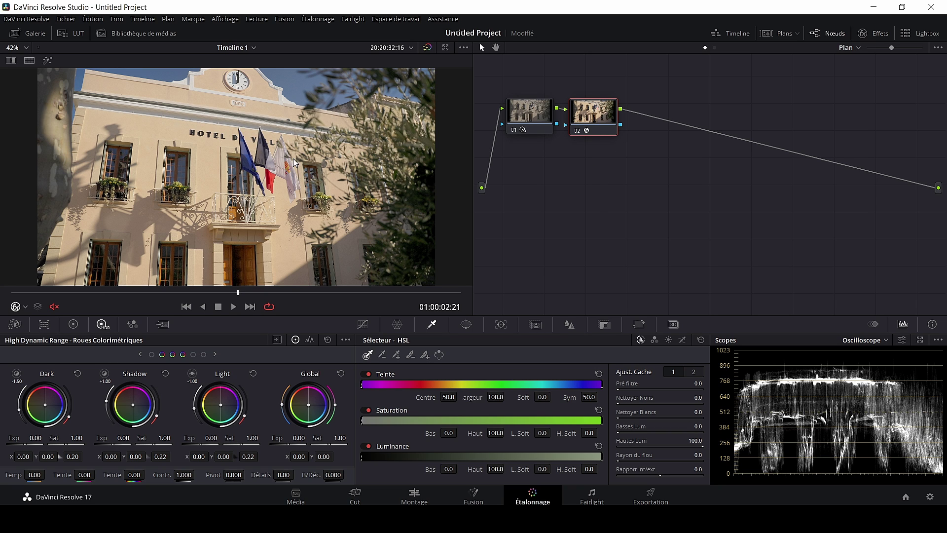
# Toggle node 01's grade off and back on to compare, then select node 02.
pyautogui.moveTo(594, 123); pyautogui.dragTo(615, 128)
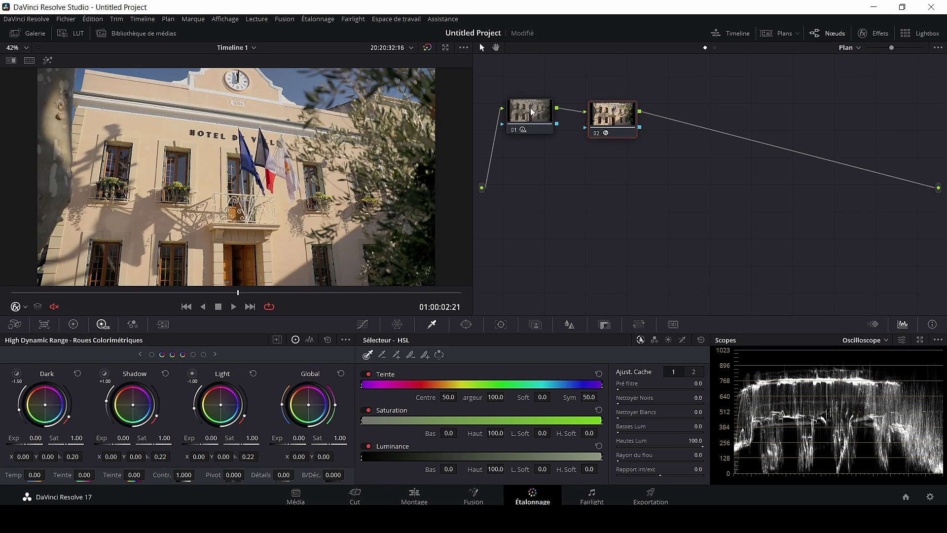
pyautogui.click(522, 131)
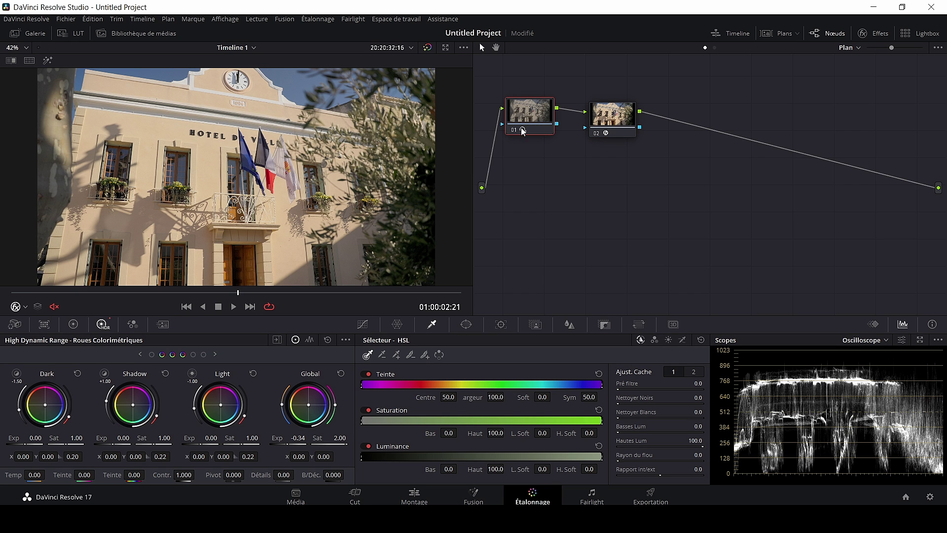
pyautogui.moveTo(531, 117)
pyautogui.mouseDown()
pyautogui.moveTo(521, 118)
pyautogui.moveTo(533, 118)
pyautogui.mouseUp()
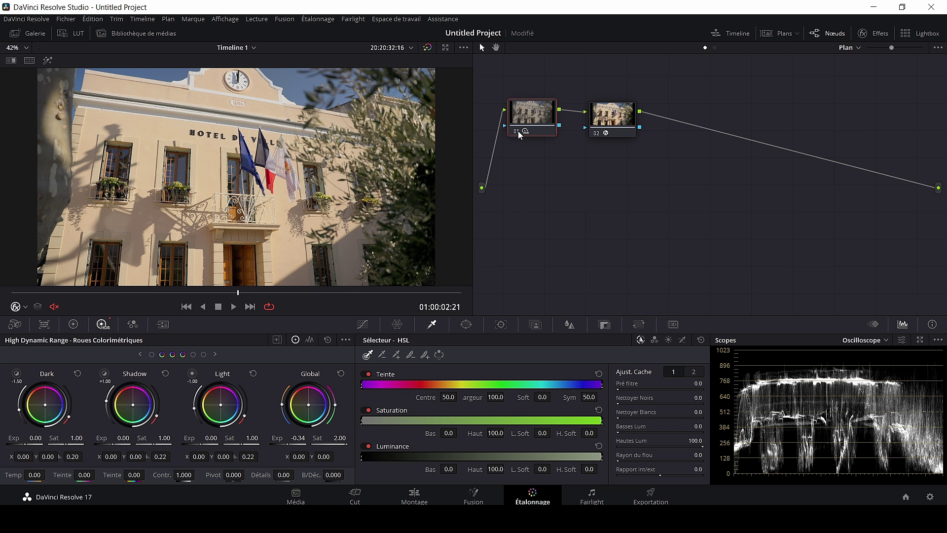
pyautogui.hotkey('ctrl', 'd')
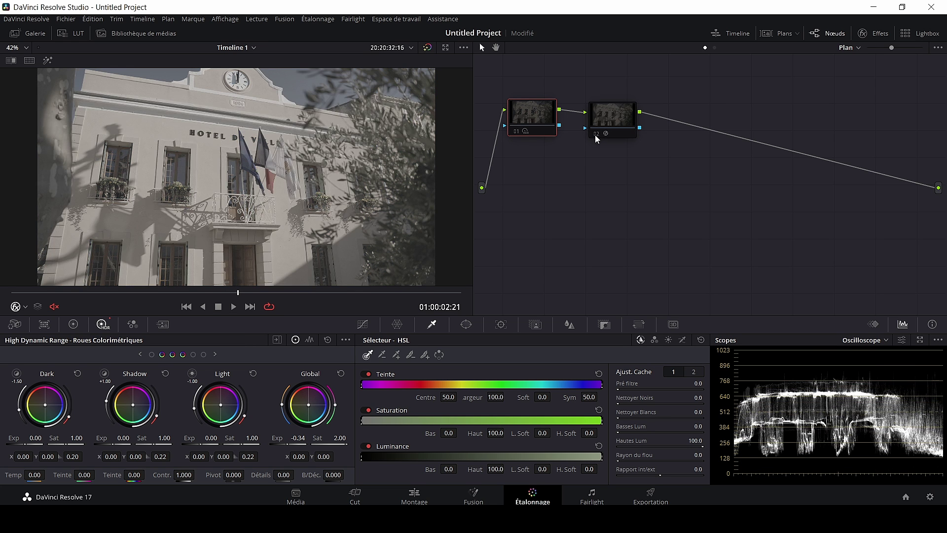
pyautogui.hotkey('ctrl', 'd')
pyautogui.click(613, 124)
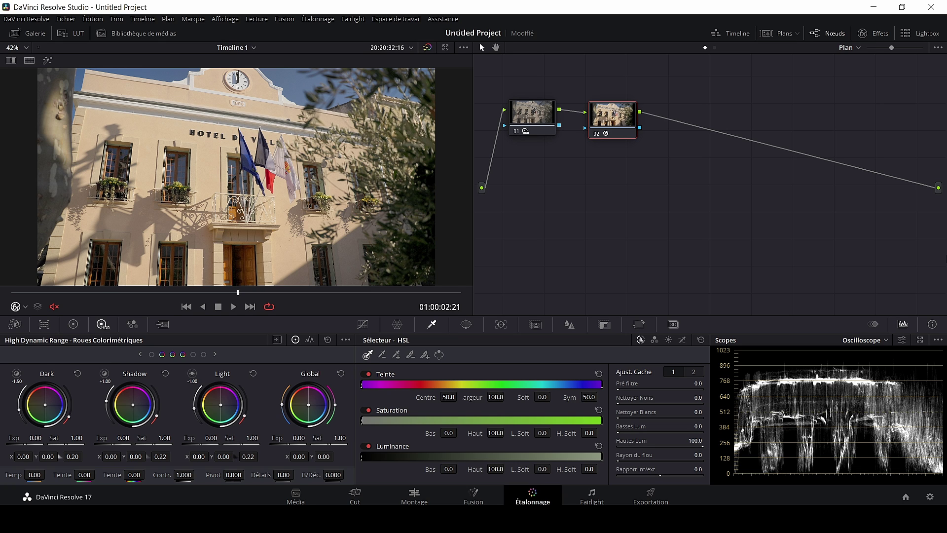
# Add serial nodes 03 and 04 after node 02, then show node 03's primary colour wheels.
pyautogui.hotkey('alt', 's')
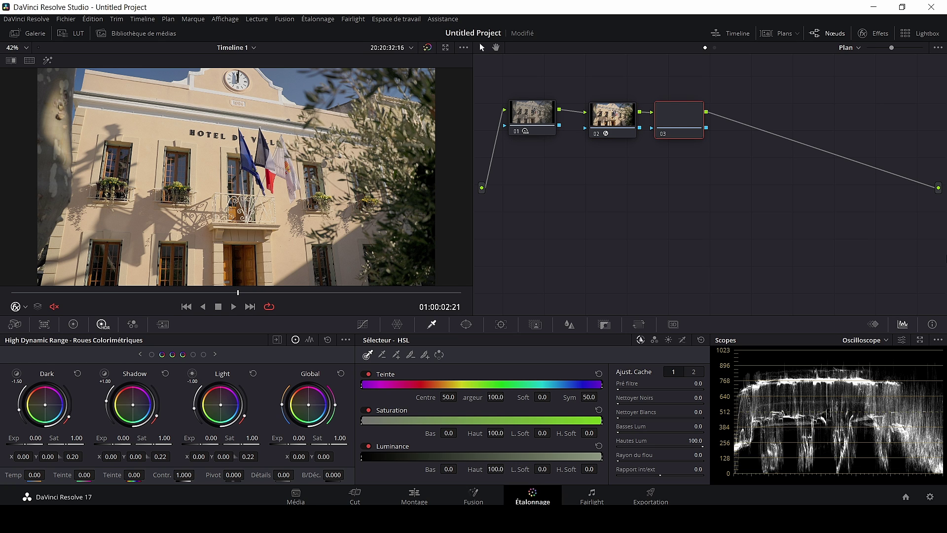
pyautogui.hotkey('alt', 's')
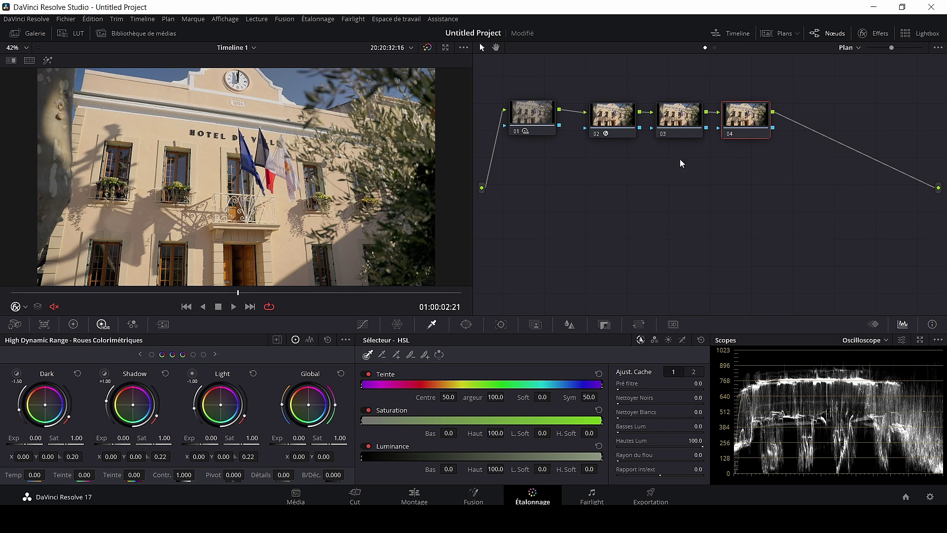
pyautogui.click(684, 128)
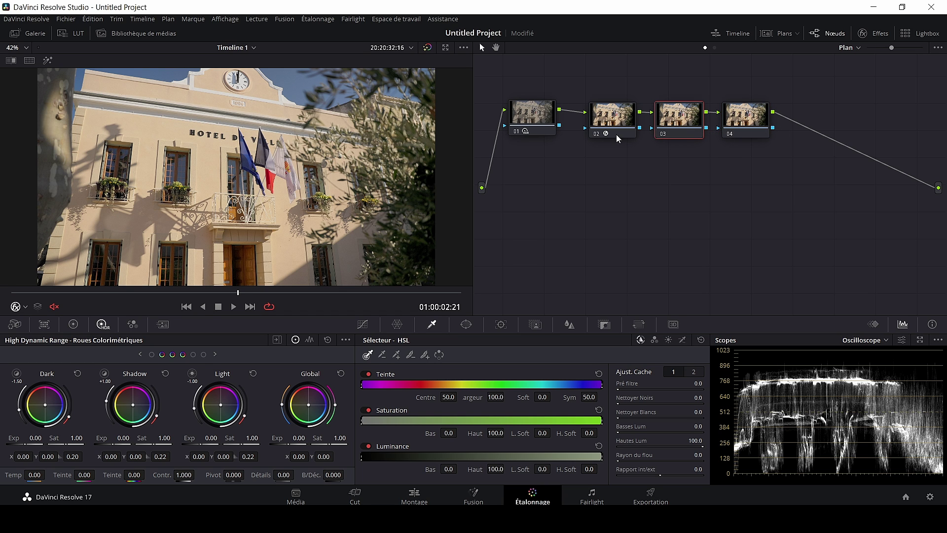
pyautogui.moveTo(621, 126); pyautogui.dragTo(605, 123)
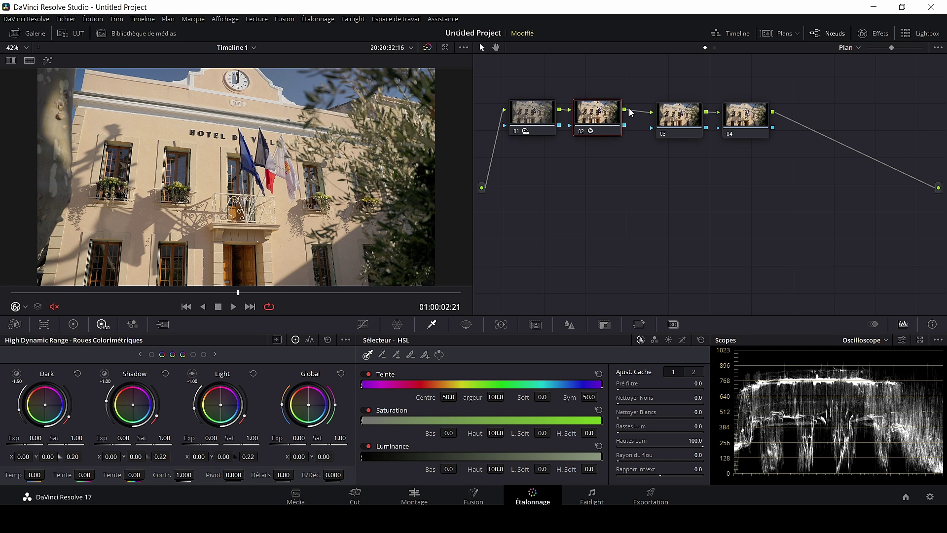
pyautogui.click(686, 121)
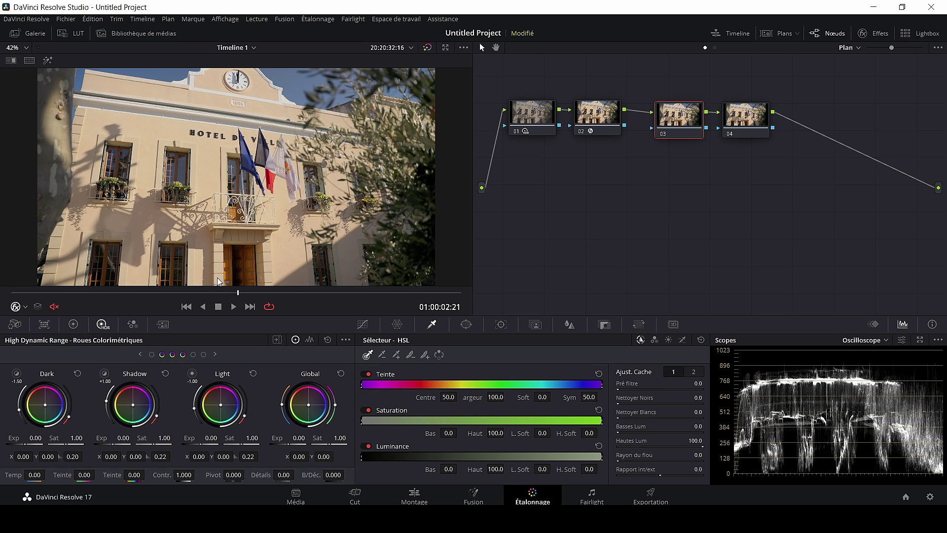
pyautogui.click(73, 324)
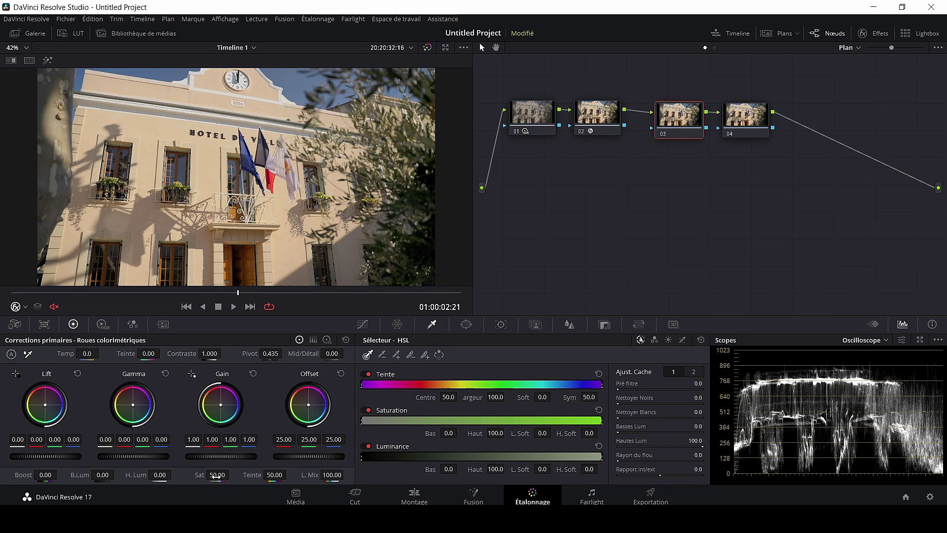
# Set node 03's saturation to 0 and node 04's saturation to 100.
pyautogui.moveTo(227, 473); pyautogui.dragTo(231, 474)
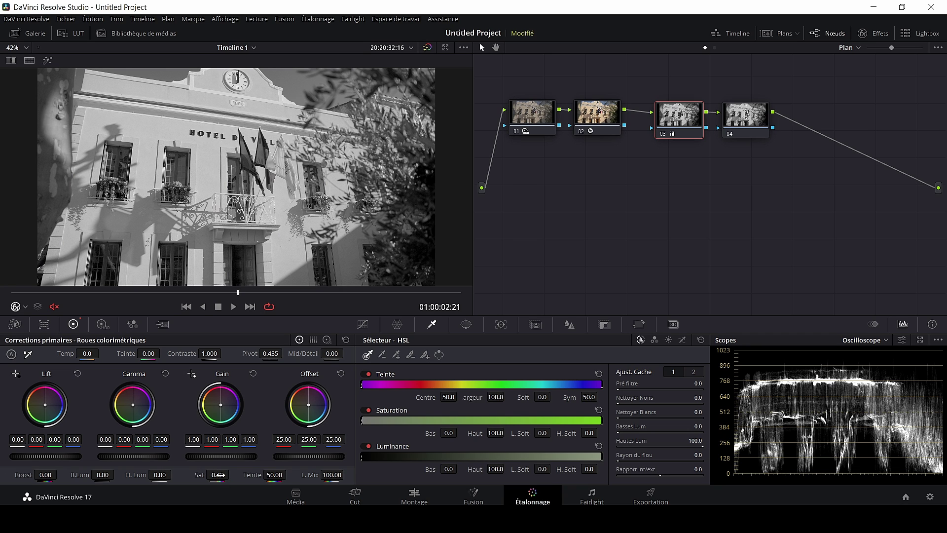
pyautogui.click(753, 129)
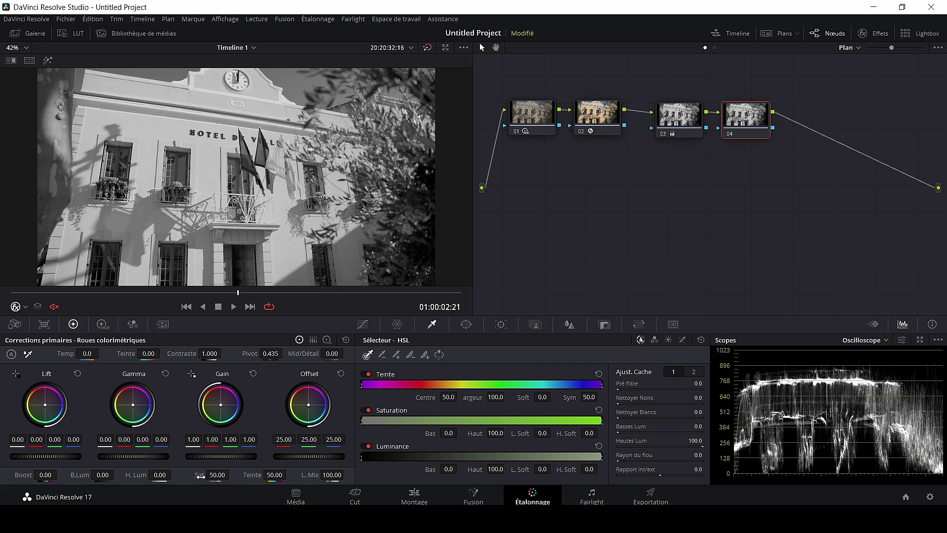
pyautogui.moveTo(213, 474); pyautogui.dragTo(242, 475)
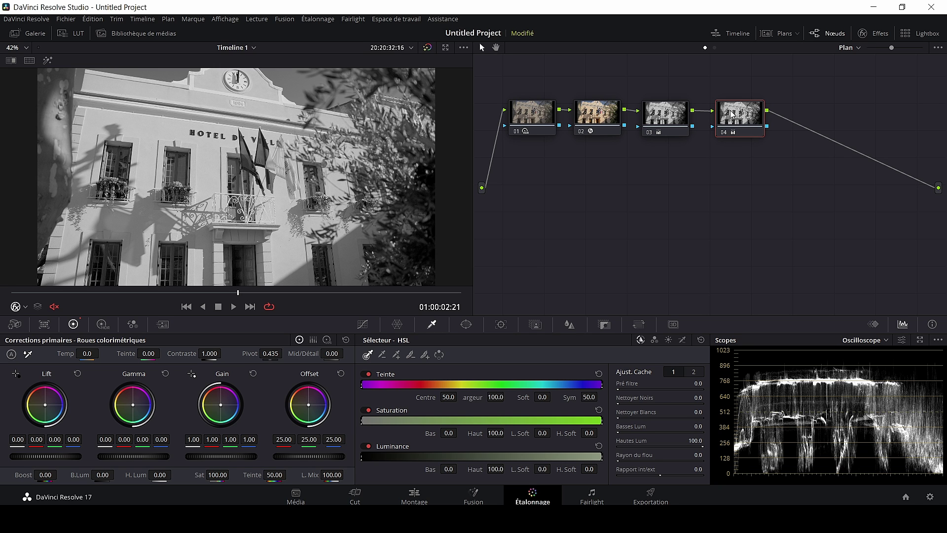
# Spread nodes 03 and 04 to the right and select node 02.
pyautogui.moveTo(658, 119); pyautogui.dragTo(656, 116)
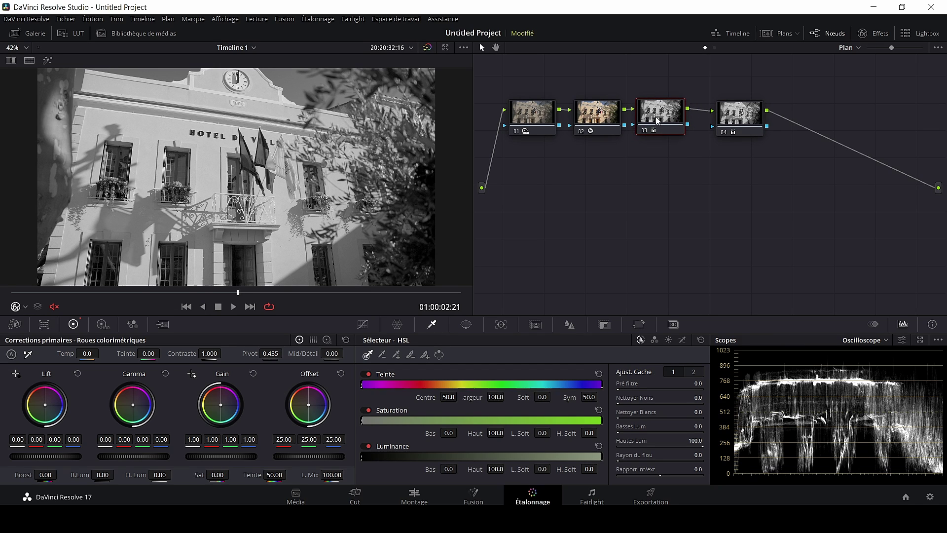
pyautogui.click(743, 126)
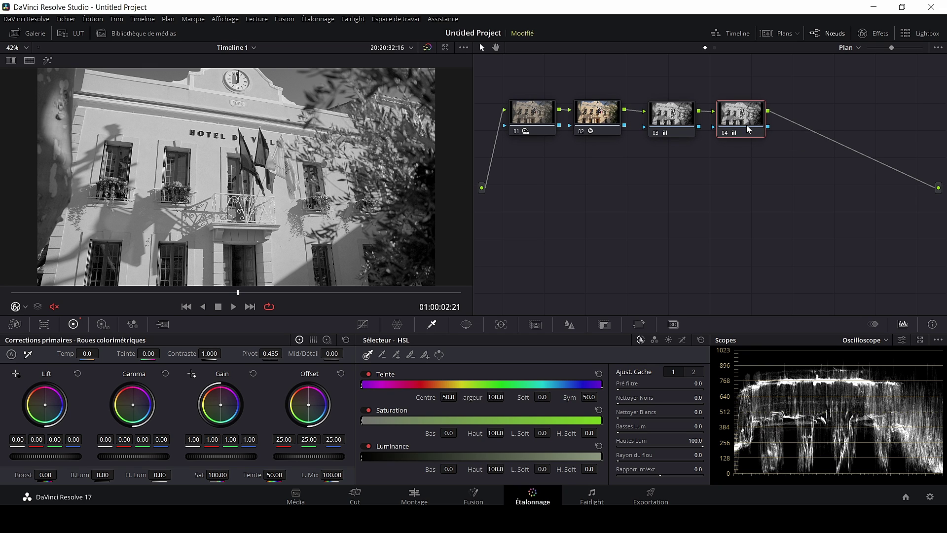
pyautogui.moveTo(745, 128); pyautogui.dragTo(799, 131)
pyautogui.moveTo(673, 128); pyautogui.dragTo(723, 127)
pyautogui.click(605, 119)
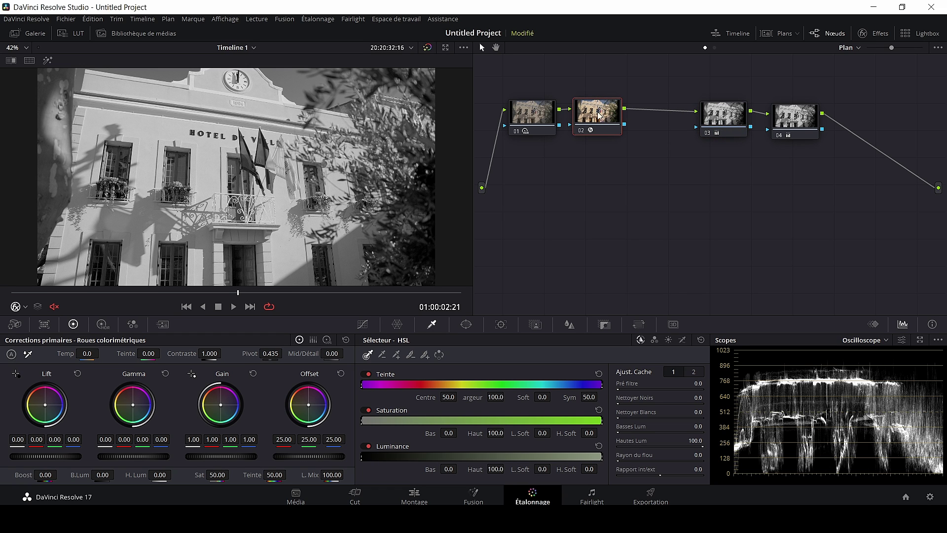
# Insert a serial node after 02, add a parallel layer node with mixer, and disable nodes 06 and 07.
pyautogui.hotkey('alt', 's')
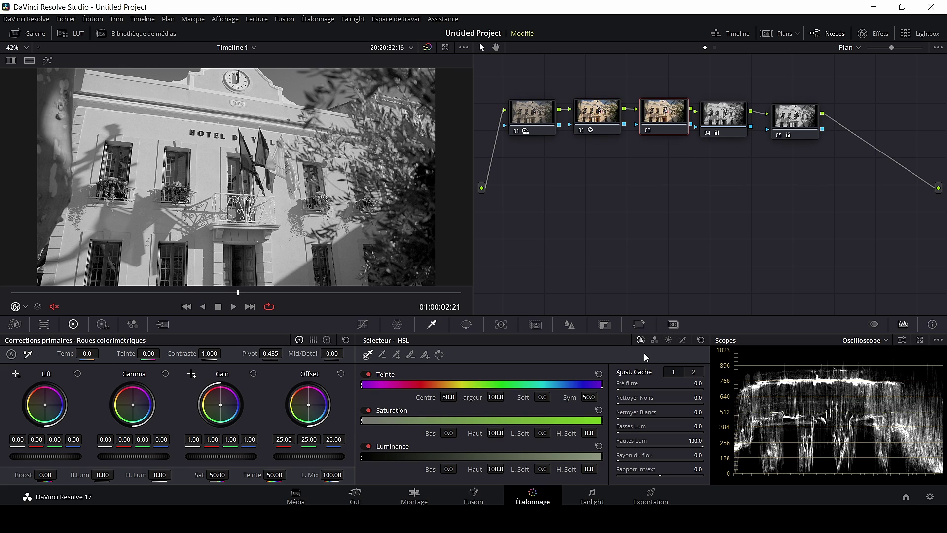
pyautogui.moveTo(659, 127); pyautogui.dragTo(656, 125)
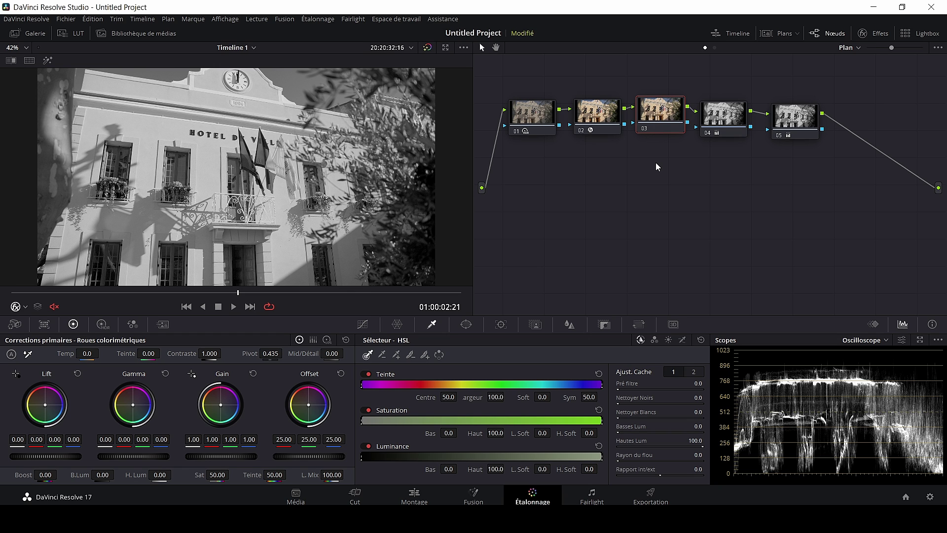
pyautogui.hotkey('alt', 'l')
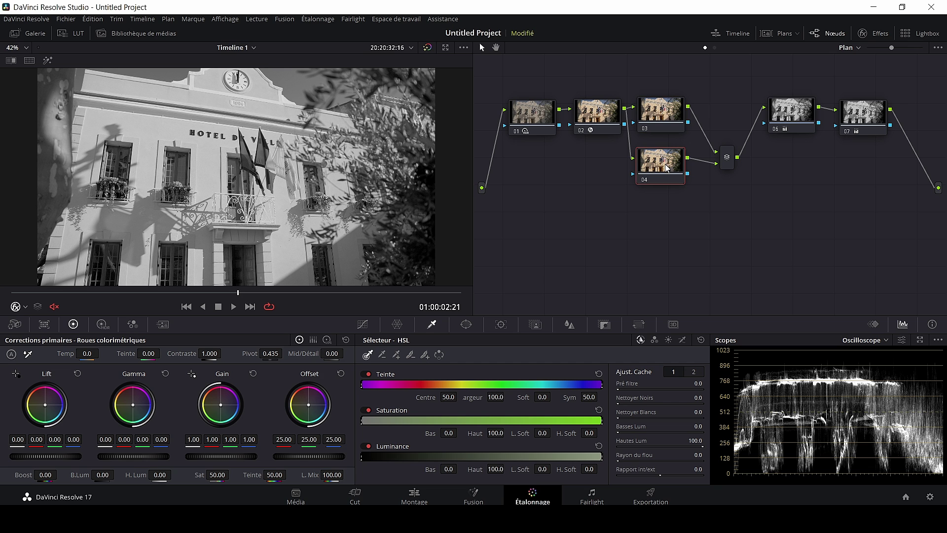
pyautogui.click(806, 115)
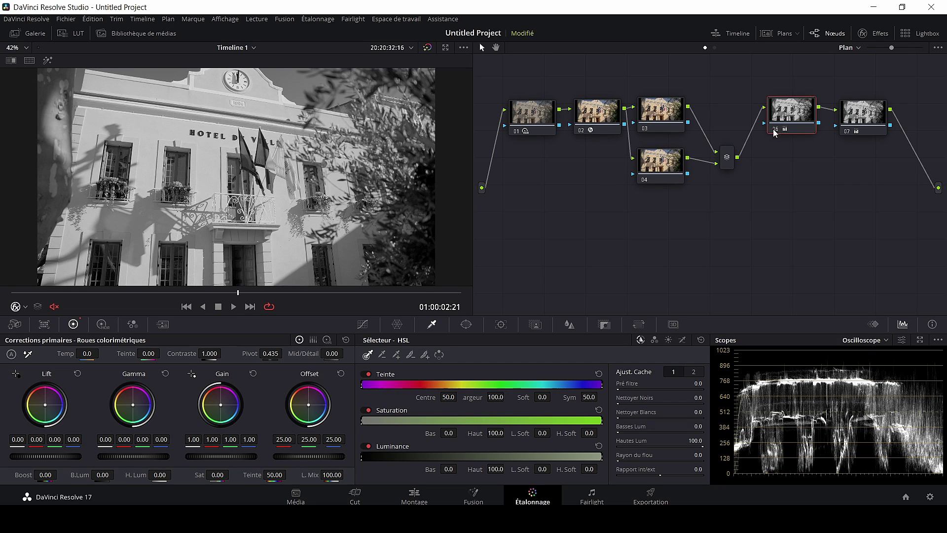
pyautogui.hotkey('ctrl', 'd')
pyautogui.click(846, 132)
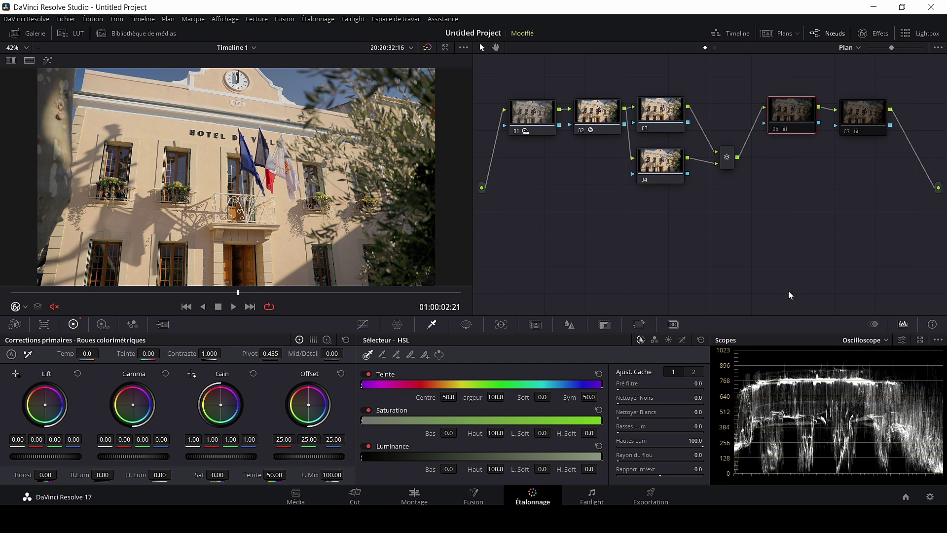
# Tidy nodes 01–03, desaturate node 03 to grey, and select node 04.
pyautogui.moveTo(538, 128); pyautogui.dragTo(529, 125)
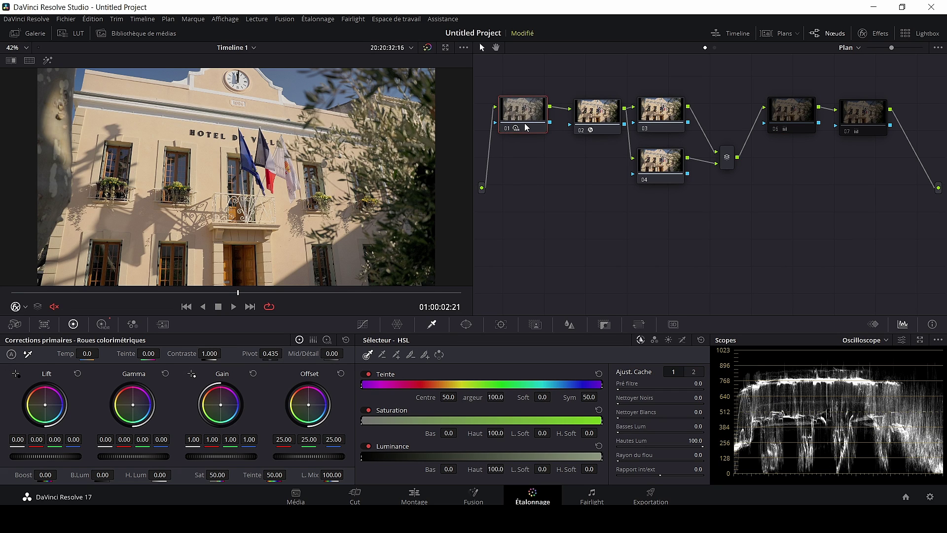
pyautogui.moveTo(610, 122); pyautogui.dragTo(596, 120)
pyautogui.click(658, 119)
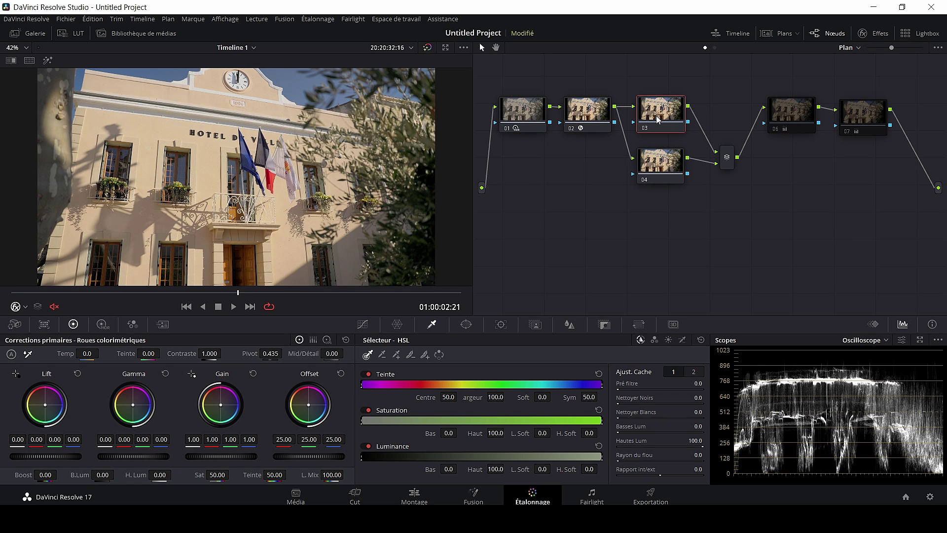
pyautogui.moveTo(658, 119); pyautogui.dragTo(658, 117)
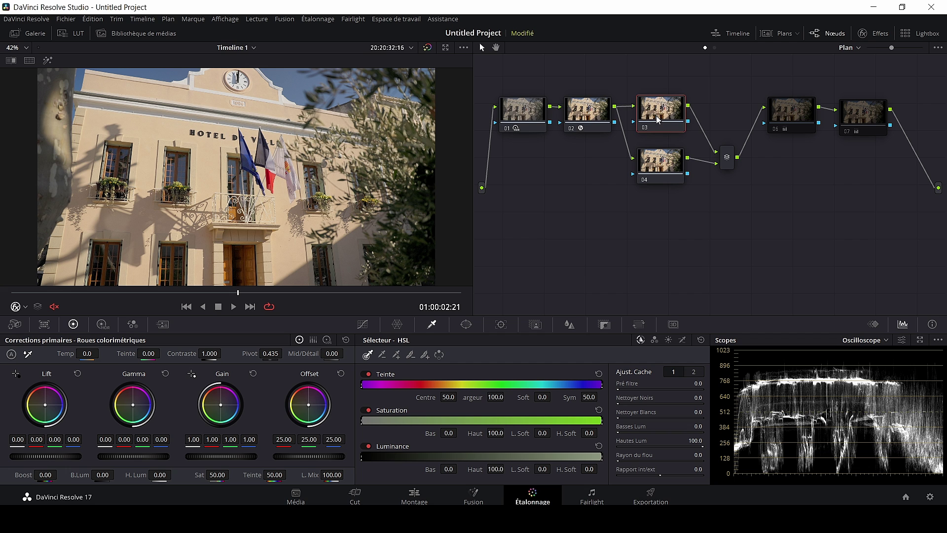
pyautogui.moveTo(217, 474)
pyautogui.mouseDown()
pyautogui.moveTo(207, 474)
pyautogui.moveTo(232, 475)
pyautogui.mouseUp()
pyautogui.click(663, 171)
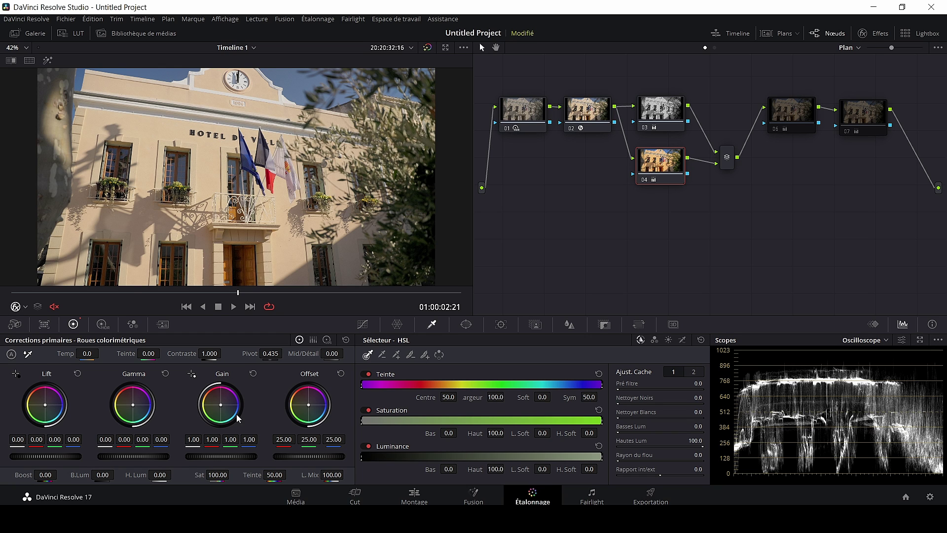
pyautogui.moveTo(653, 161); pyautogui.dragTo(660, 162)
pyautogui.click(667, 121)
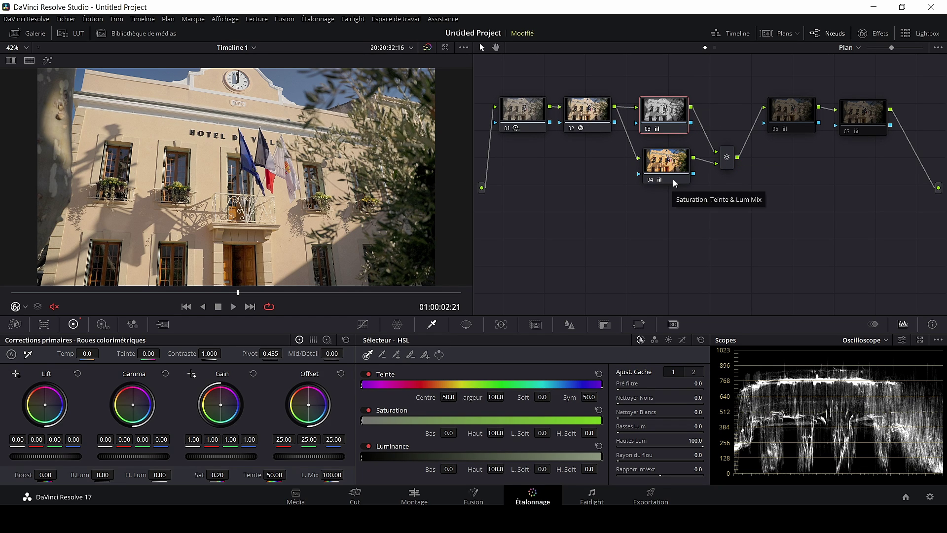
pyautogui.moveTo(677, 163); pyautogui.dragTo(669, 165)
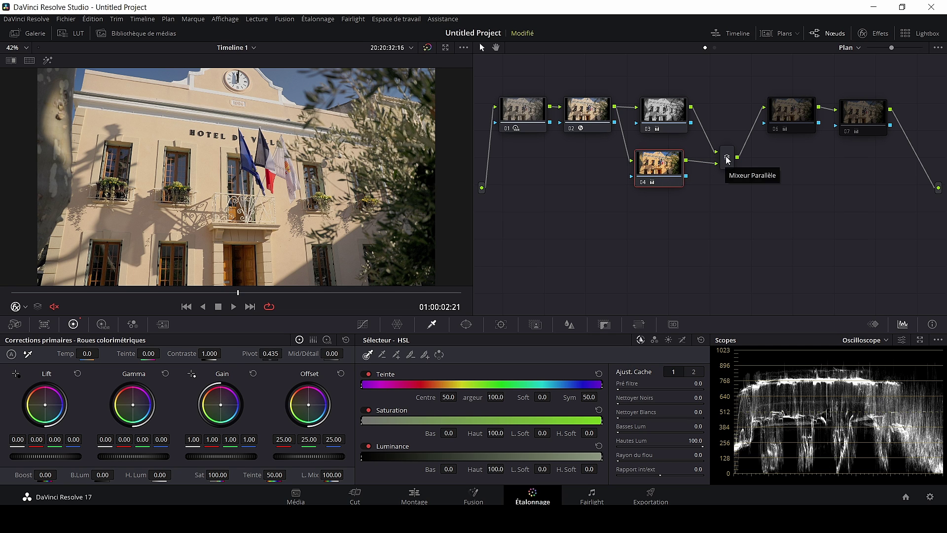
pyautogui.moveTo(660, 169); pyautogui.dragTo(666, 170)
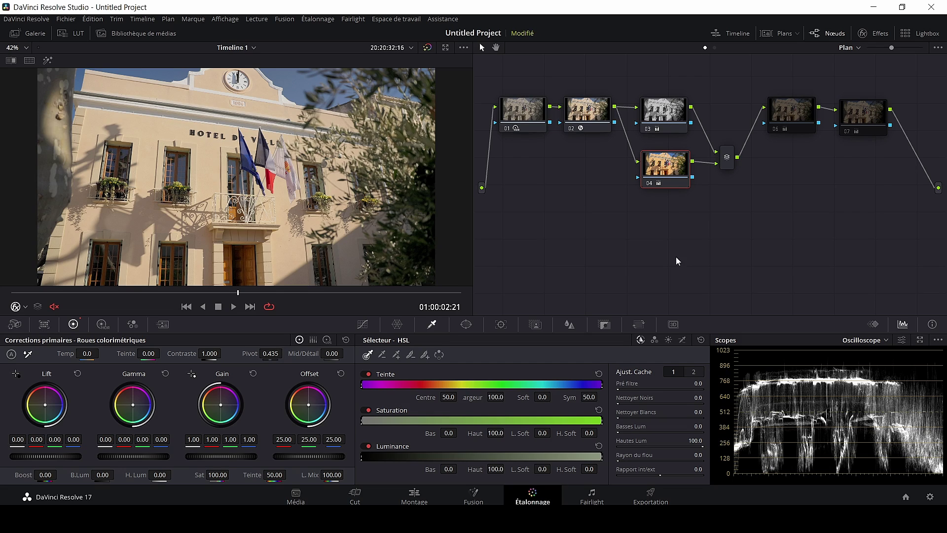
# Add two extra parallel nodes to the mixer, then delete them and reposition nodes 03 and 04.
pyautogui.hotkey('alt', 'l')
pyautogui.hotkey('alt', 'l')
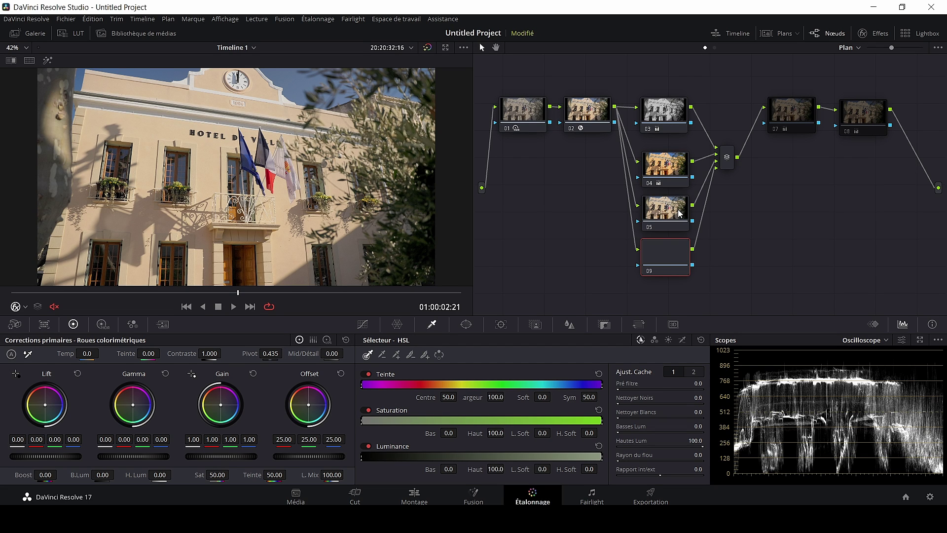
pyautogui.hotkey('alt', 'l')
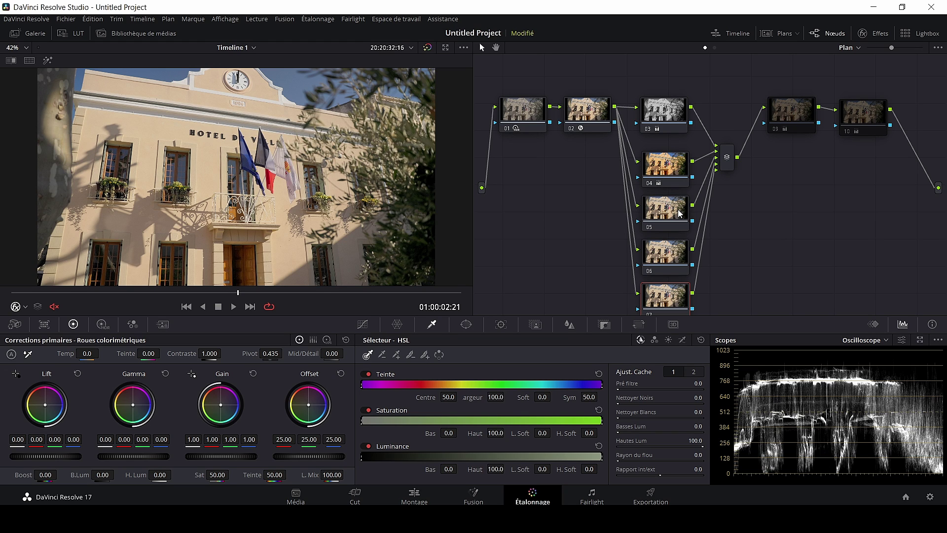
pyautogui.press('Delete')
pyautogui.press('Delete')
pyautogui.press('Delete')
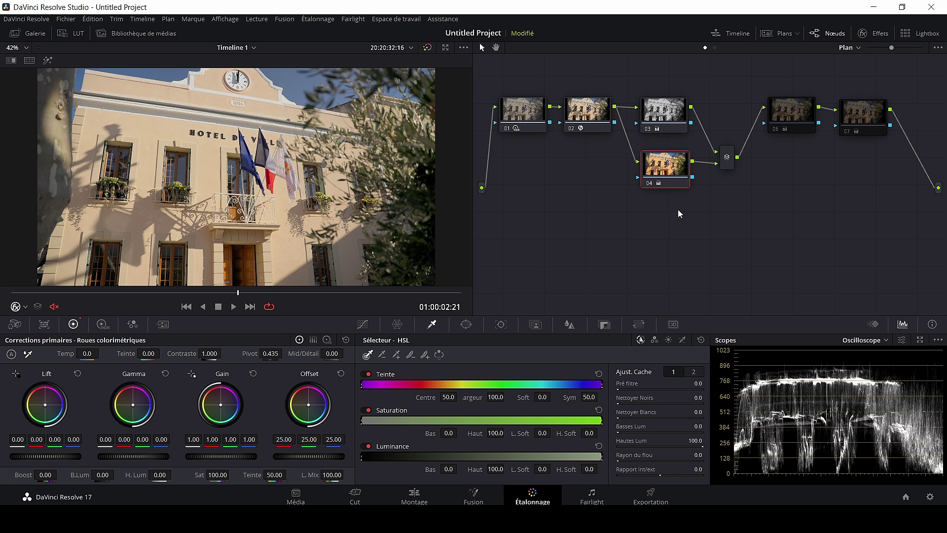
pyautogui.moveTo(677, 209); pyautogui.dragTo(681, 87)
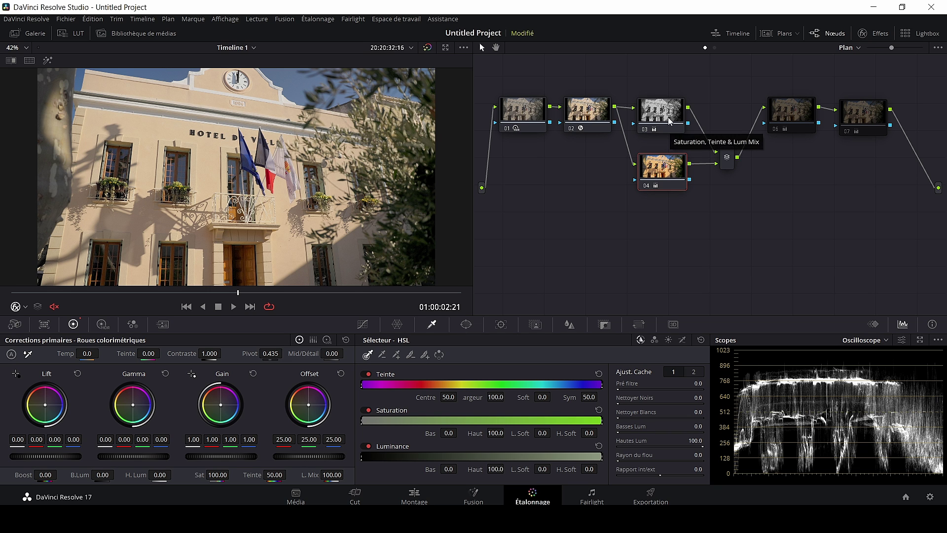
# Reset node 04's saturation to the default 50, turning the shot black-and-white.
pyautogui.moveTo(668, 170); pyautogui.dragTo(665, 172)
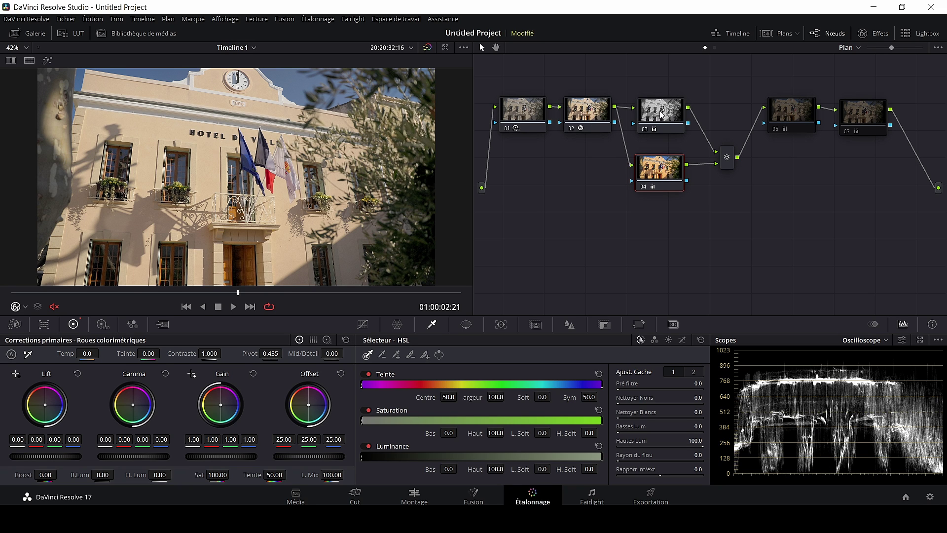
pyautogui.hotkey('ctrl', 'z')
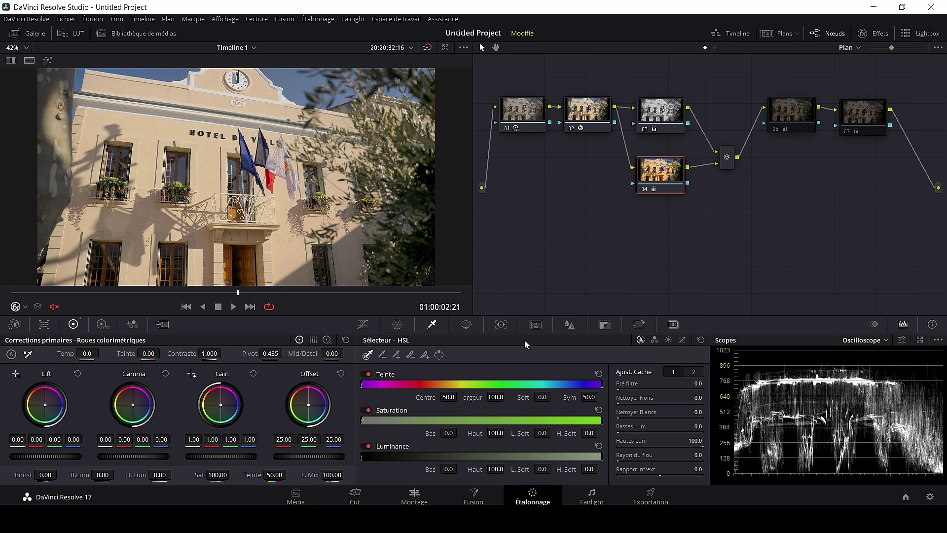
pyautogui.doubleClick(201, 475)
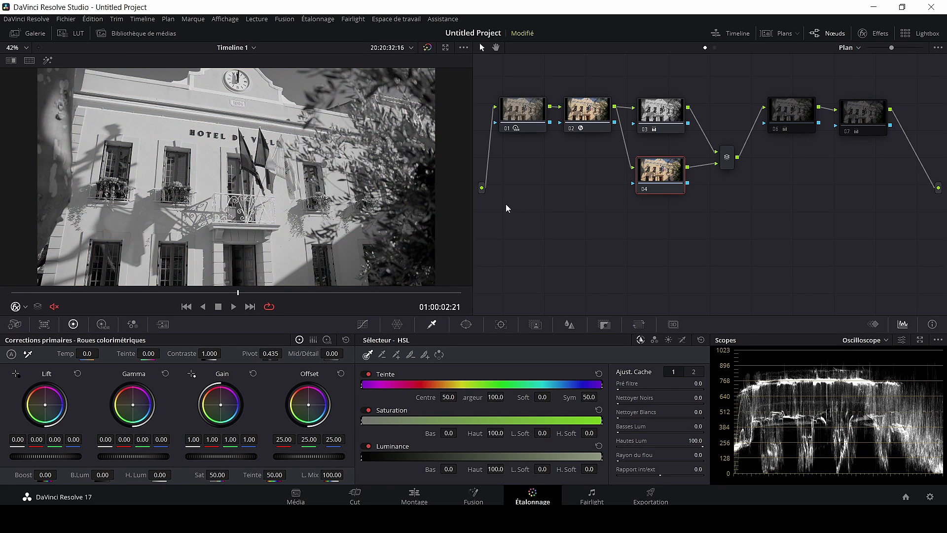
pyautogui.moveTo(654, 177); pyautogui.dragTo(661, 178)
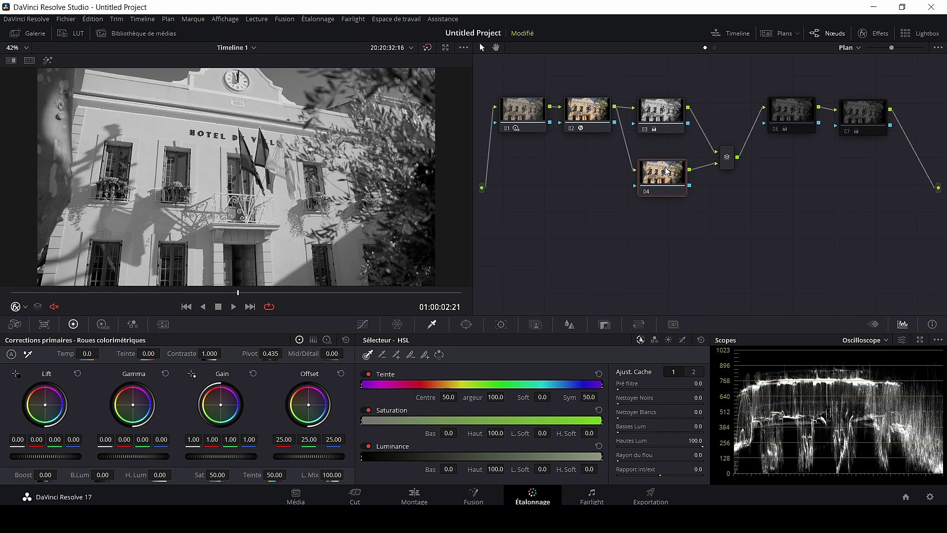
# Add Hue vs Sat points on node 04 around the flag's red, sampled with node 03 bypassed.
pyautogui.click(365, 327)
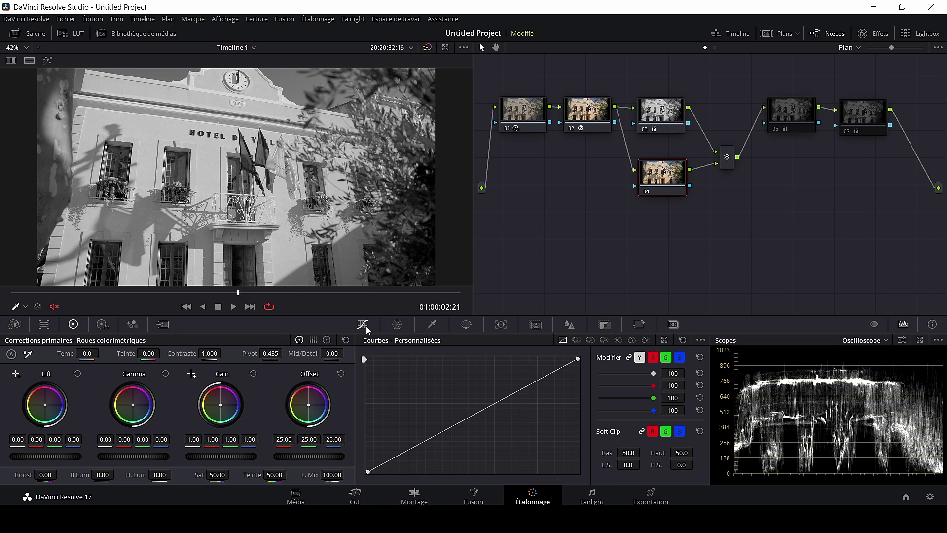
pyautogui.click(590, 340)
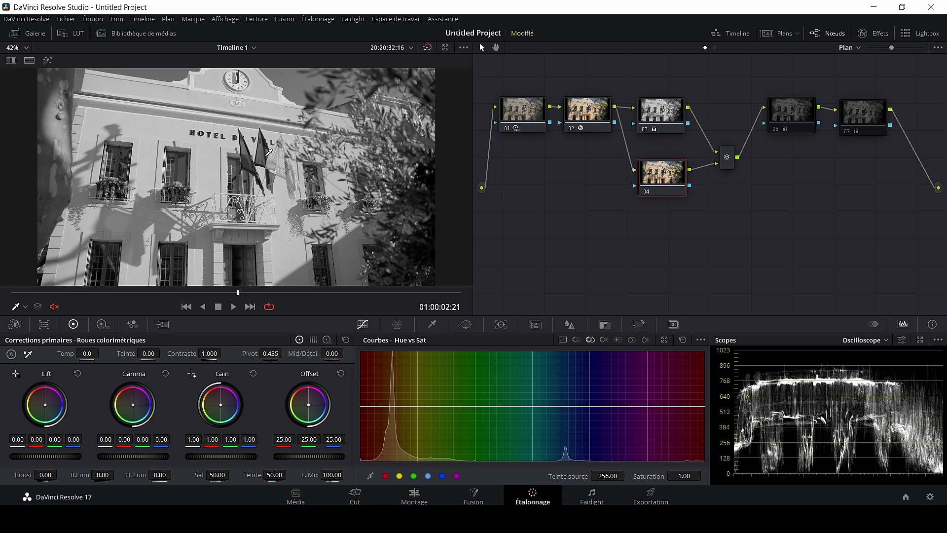
pyautogui.click(645, 129)
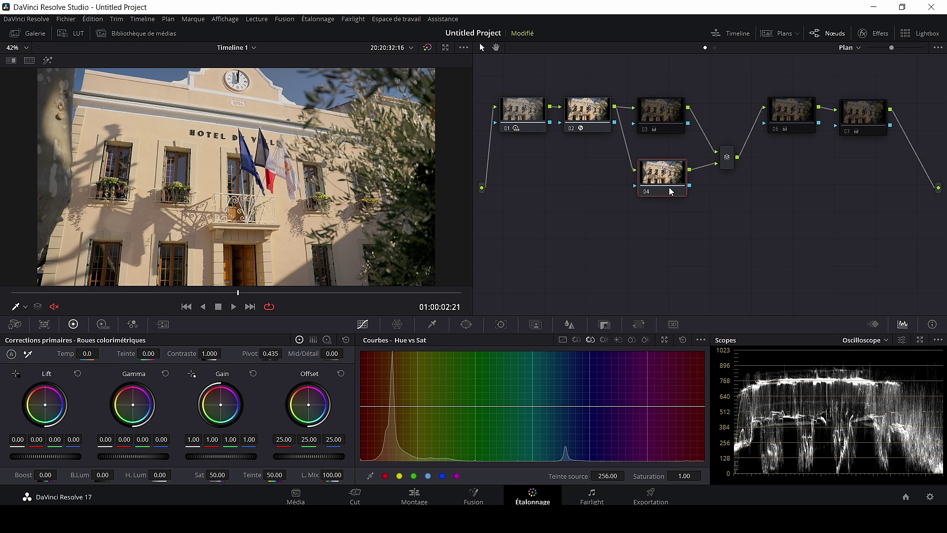
pyautogui.click(275, 174)
pyautogui.click(642, 130)
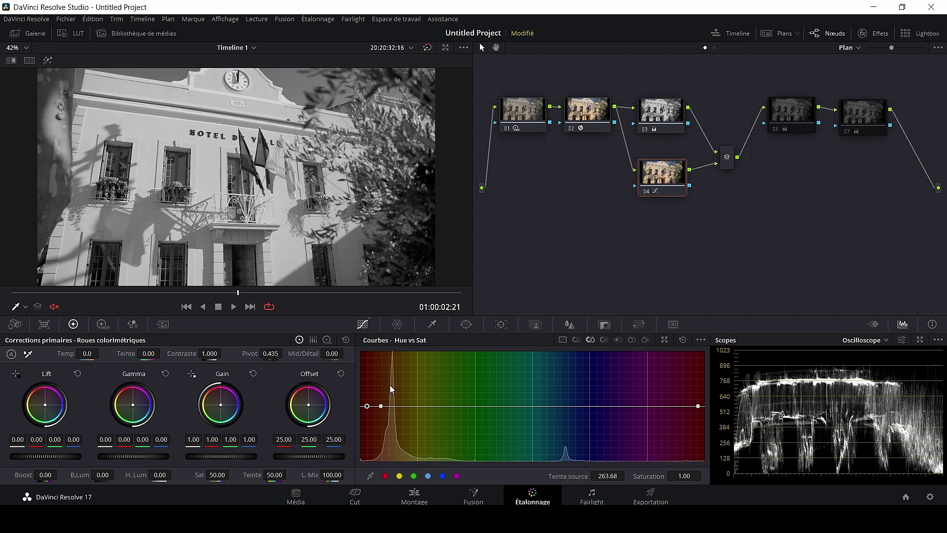
# Raise the red hue's saturation on node 04's Hue vs Sat curve.
pyautogui.moveTo(367, 406); pyautogui.dragTo(369, 377)
pyautogui.scroll(2, 296, 173)
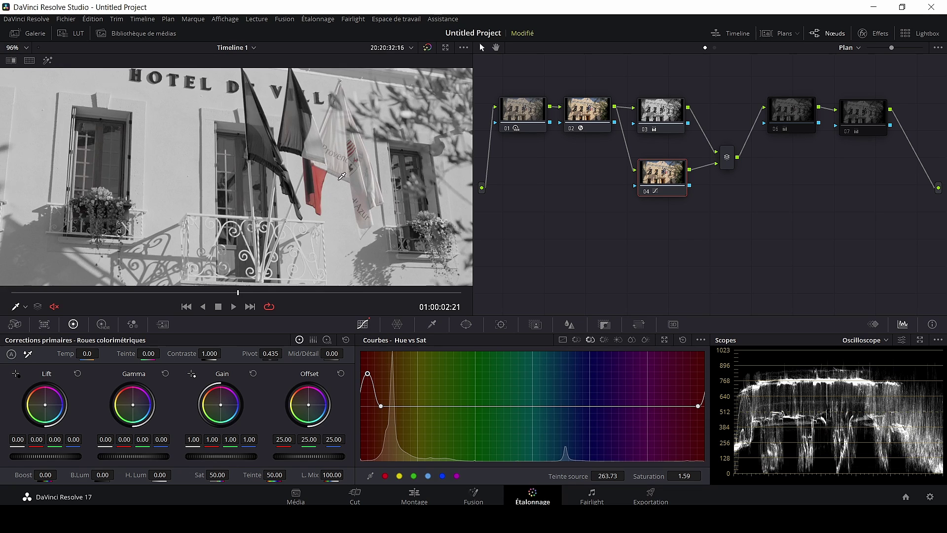
pyautogui.scroll(1, 342, 176)
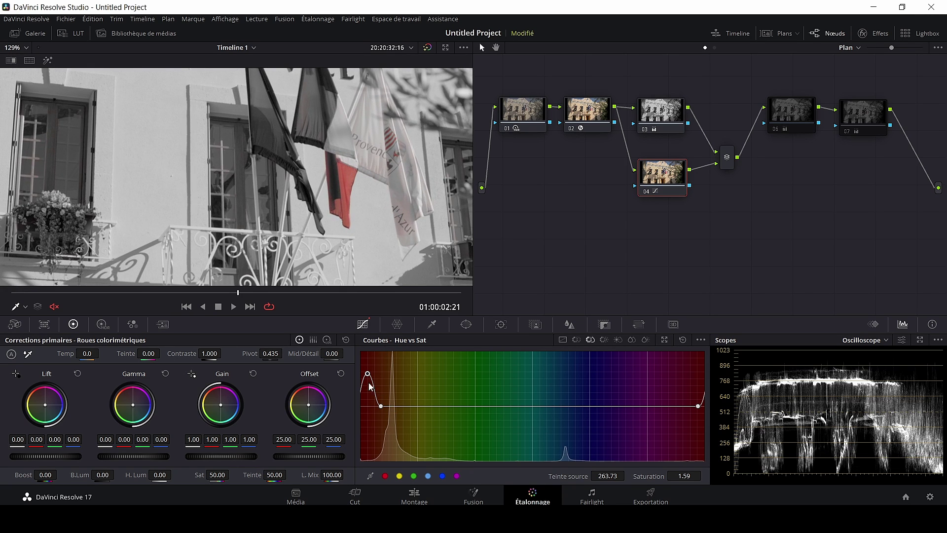
pyautogui.moveTo(368, 374)
pyautogui.mouseDown()
pyautogui.moveTo(364, 360)
pyautogui.moveTo(367, 370)
pyautogui.mouseUp()
pyautogui.scroll(-3, 329, 243)
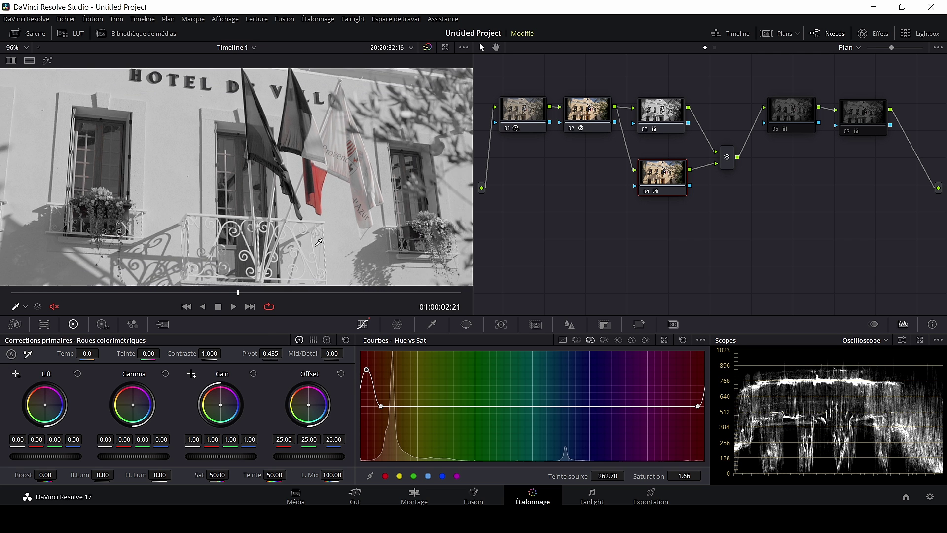
pyautogui.scroll(-2, 329, 243)
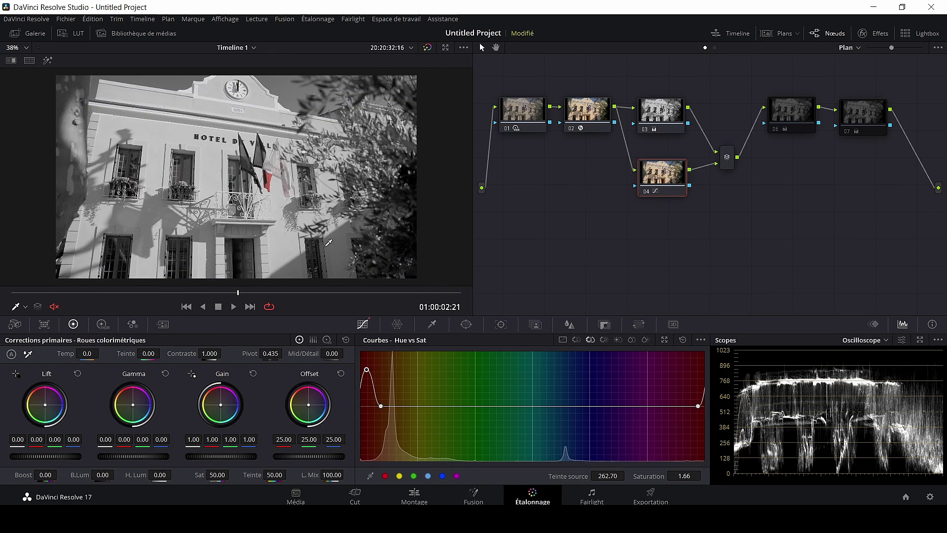
# Widen the boosted range toward orange and adjust the curve's magenta end.
pyautogui.moveTo(382, 406); pyautogui.dragTo(430, 408)
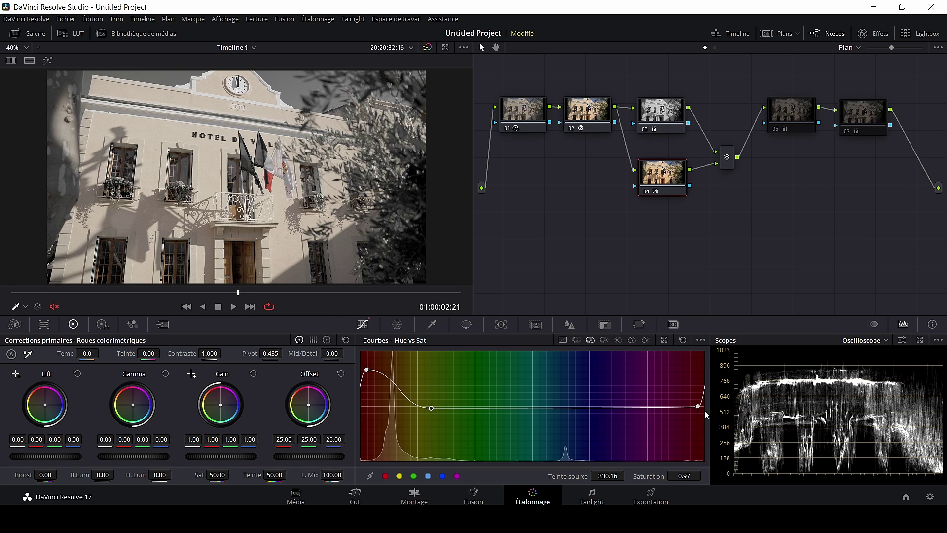
pyautogui.moveTo(698, 406); pyautogui.dragTo(682, 406)
pyautogui.scroll(2, 387, 159)
pyautogui.scroll(-2, 418, 160)
# Spread the saturation falloff across more hues, then play the shot full screen.
pyautogui.moveTo(431, 408); pyautogui.dragTo(471, 406)
pyautogui.scroll(5, 354, 213)
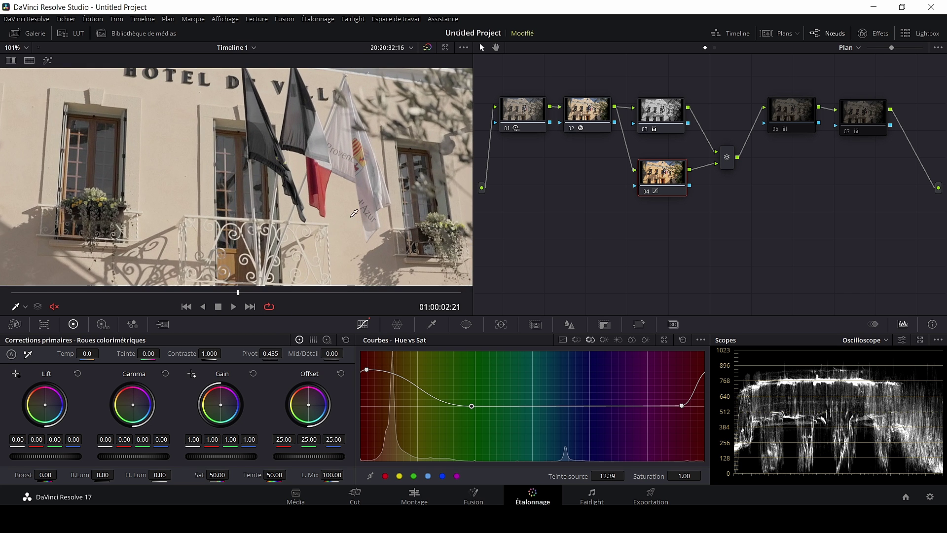
pyautogui.scroll(3, 108, 204)
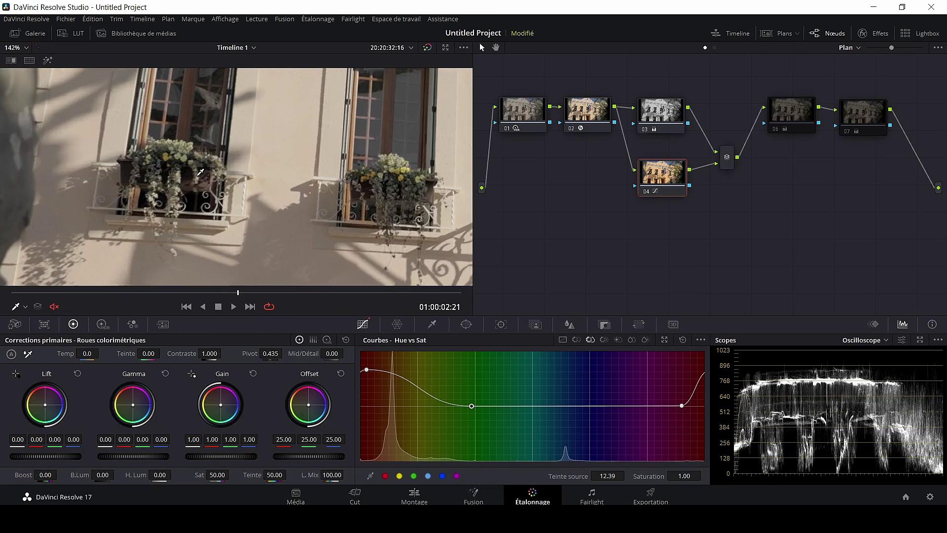
pyautogui.scroll(3, 200, 171)
pyautogui.scroll(-6, 144, 191)
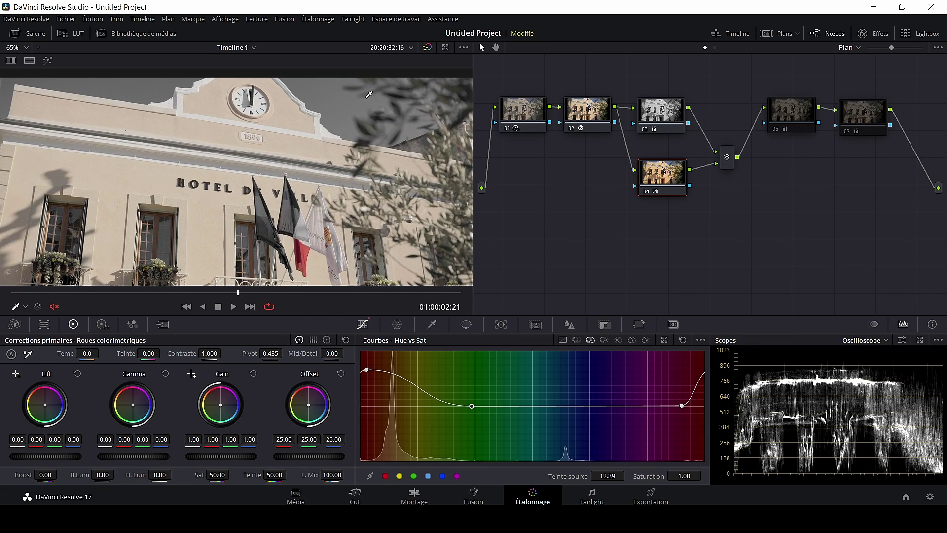
pyautogui.scroll(3, 355, 98)
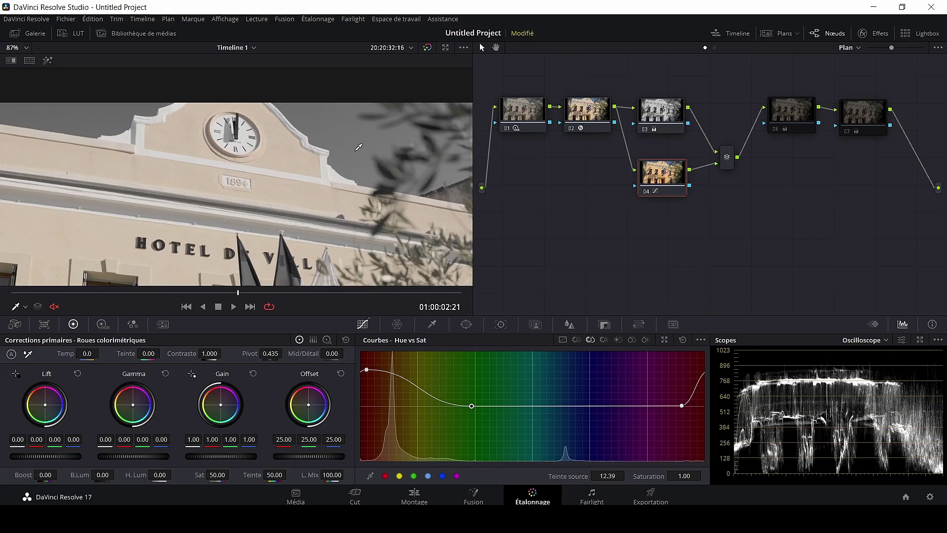
pyautogui.hotkey('ctrl', 'f')
pyautogui.click(476, 489)
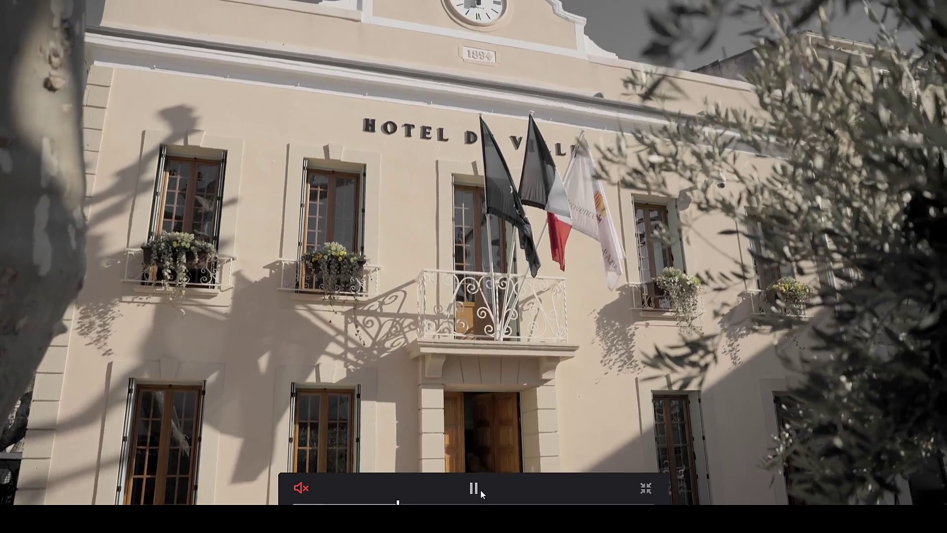
# Exit full-screen playback and nudge node 04 in the node editor.
pyautogui.click(481, 489)
pyautogui.hotkey('ctrl', 'f')
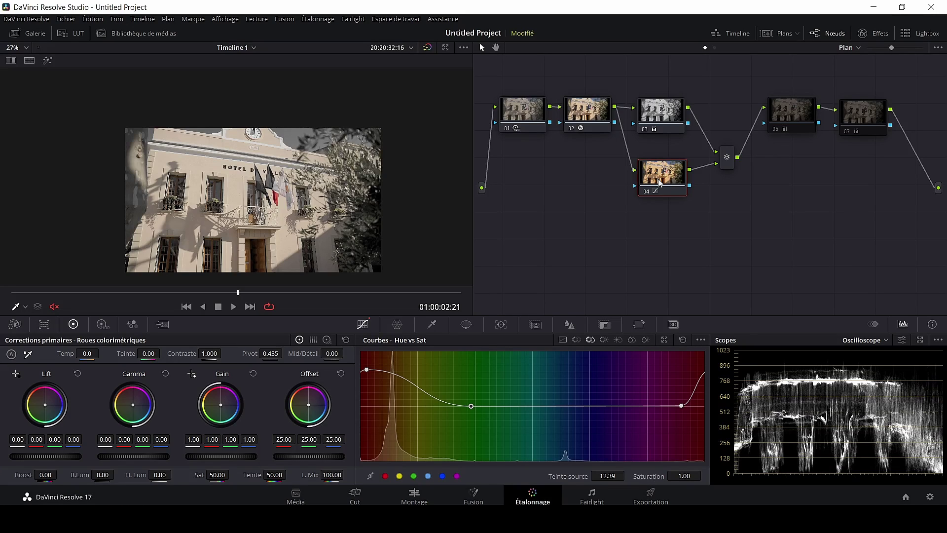
pyautogui.moveTo(659, 179); pyautogui.dragTo(664, 179)
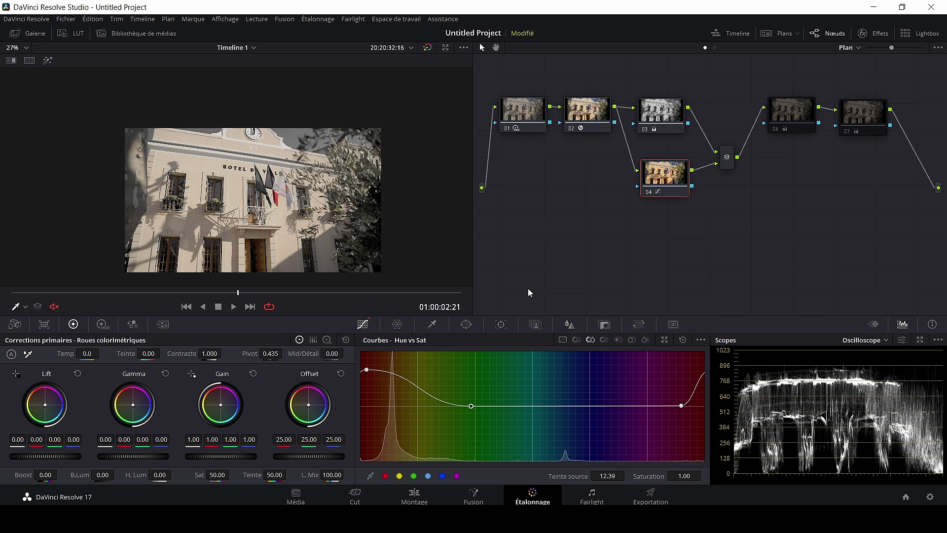
# Reset nodes 04 and 03 to restore full colour, then show node 03's Power Window controls.
pyautogui.rightClick(669, 186)
pyautogui.click(696, 189)
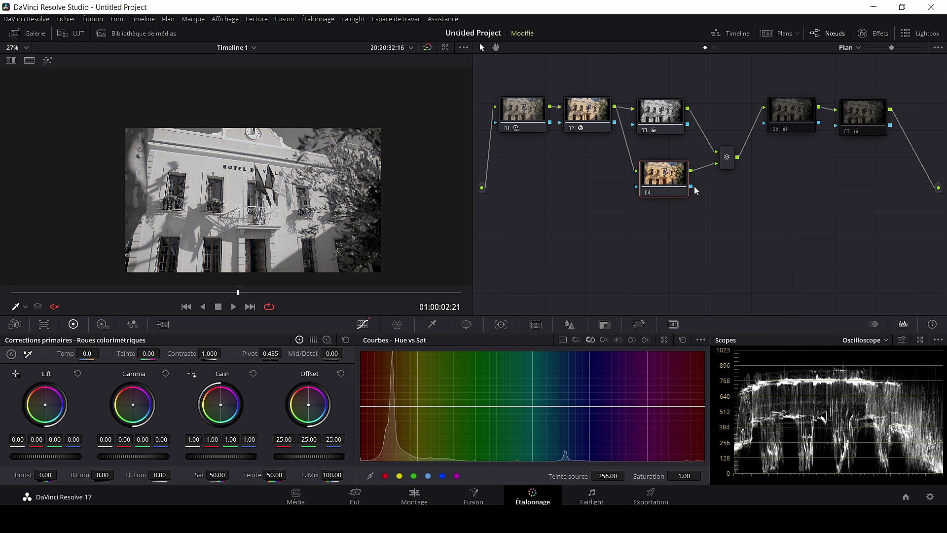
pyautogui.rightClick(664, 113)
pyautogui.click(691, 121)
pyautogui.moveTo(661, 121); pyautogui.dragTo(661, 119)
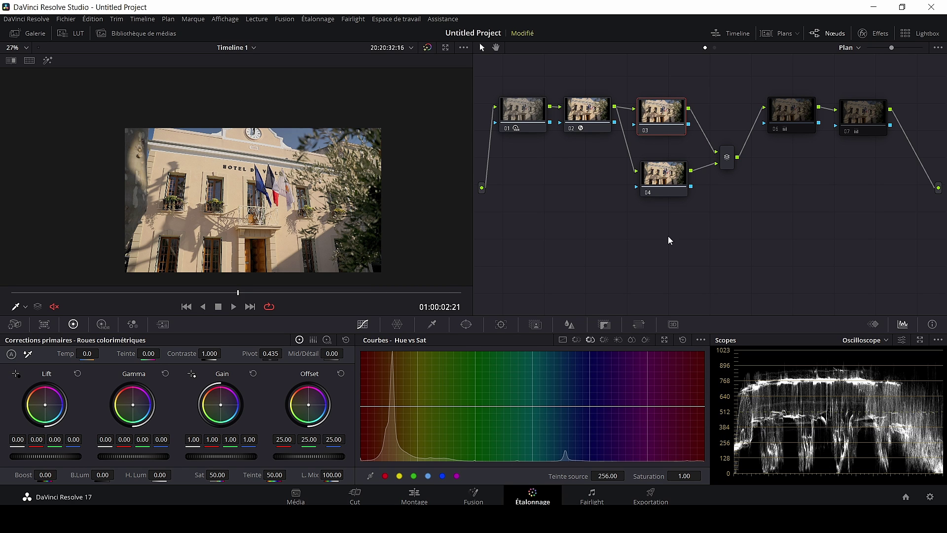
pyautogui.click(467, 325)
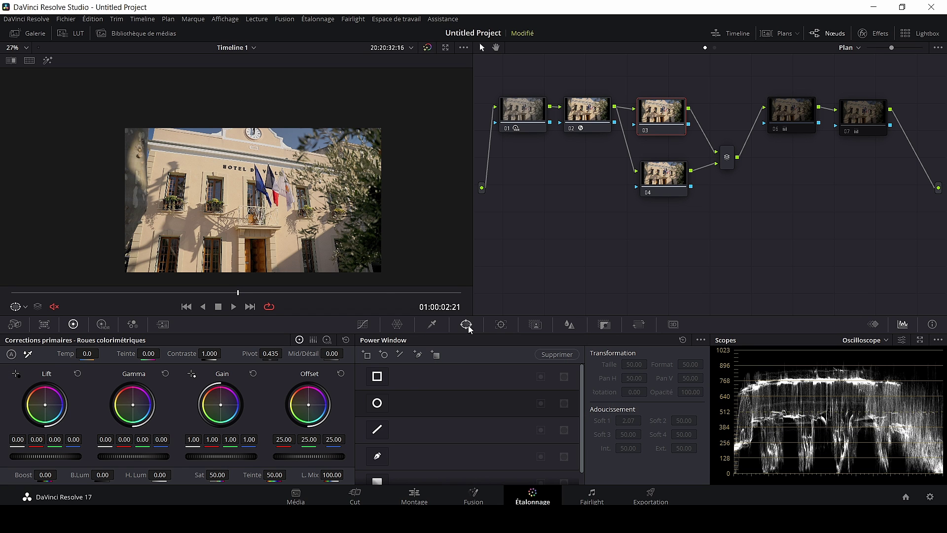
# Add a circular window on node 03, stretched into a large, wide, soft-edged ellipse.
pyautogui.click(377, 404)
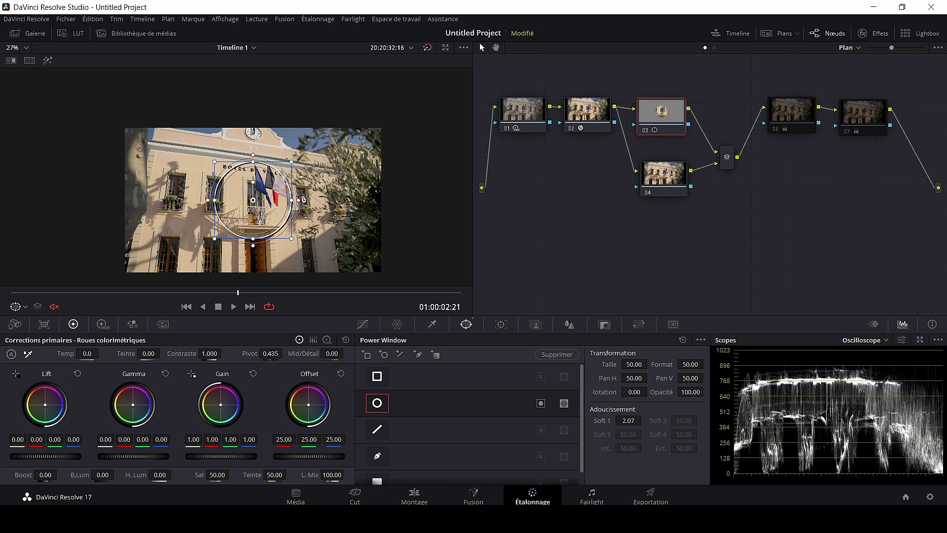
pyautogui.moveTo(295, 202); pyautogui.dragTo(364, 200)
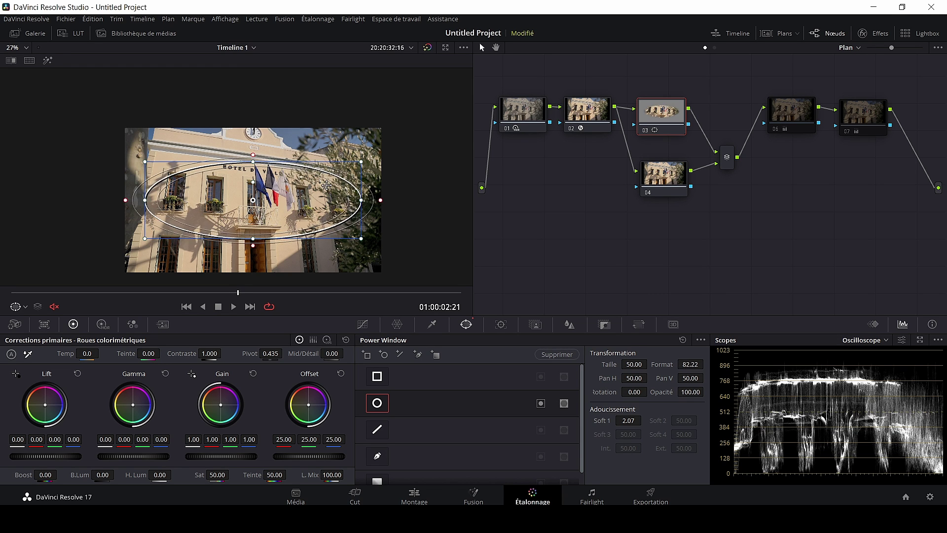
pyautogui.moveTo(253, 162); pyautogui.dragTo(253, 119)
pyautogui.moveTo(144, 120)
pyautogui.mouseDown()
pyautogui.moveTo(138, 130)
pyautogui.moveTo(129, 123)
pyautogui.mouseUp()
pyautogui.moveTo(253, 115); pyautogui.dragTo(254, 108)
pyautogui.moveTo(107, 201); pyautogui.dragTo(103, 200)
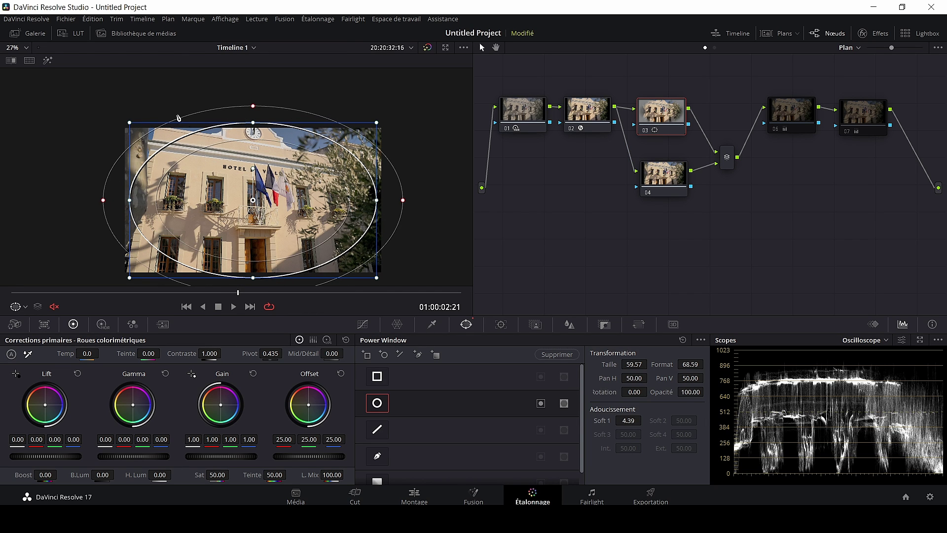
# Lower the masked gain to 0.67, invert the ellipse into a vignette, and compare node 03 off/on.
pyautogui.click(48, 63)
pyautogui.moveTo(235, 456); pyautogui.dragTo(205, 456)
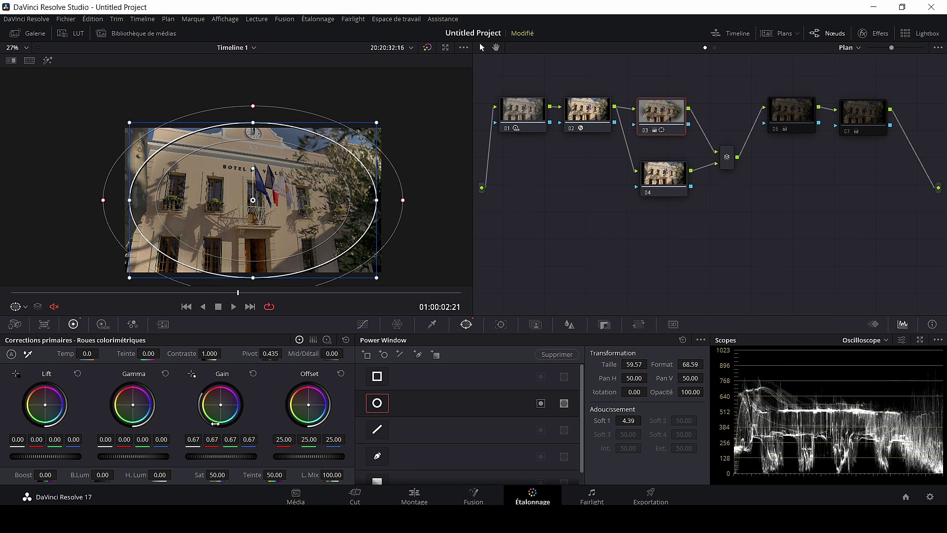
pyautogui.scroll(2, 243, 228)
pyautogui.moveTo(273, 235); pyautogui.dragTo(260, 207)
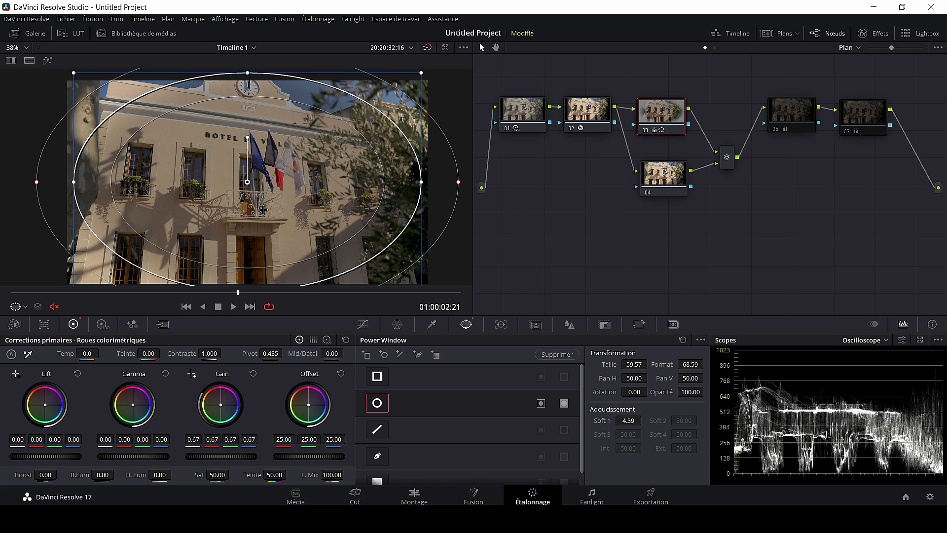
pyautogui.click(540, 403)
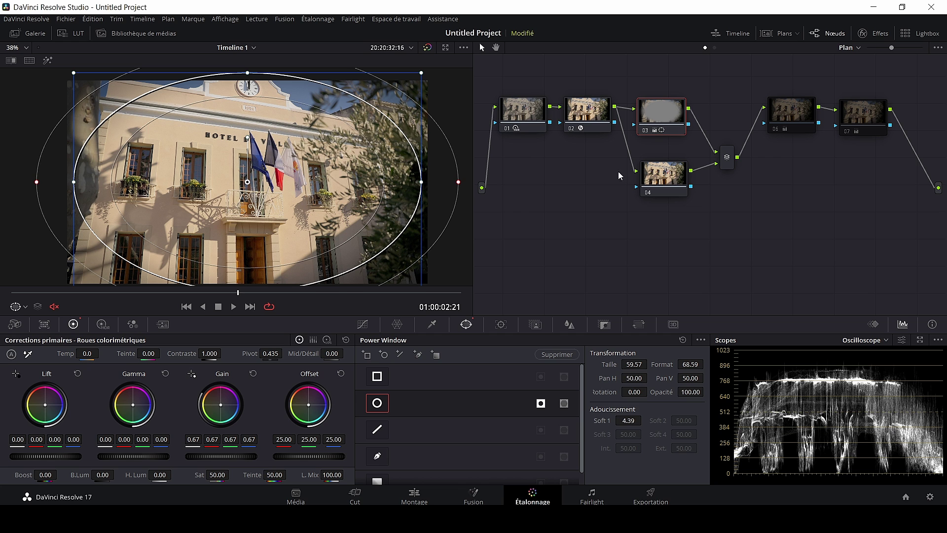
pyautogui.click(646, 130)
pyautogui.click(647, 129)
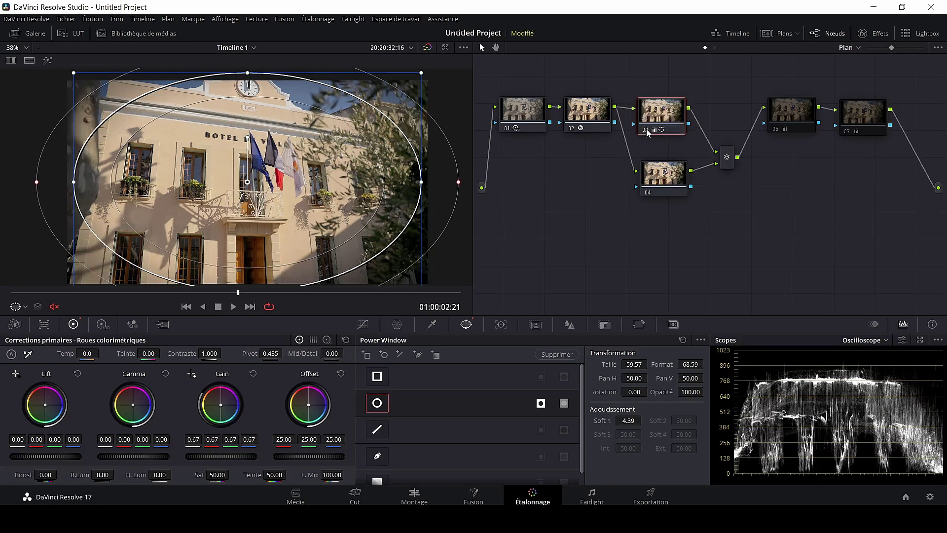
pyautogui.click(21, 308)
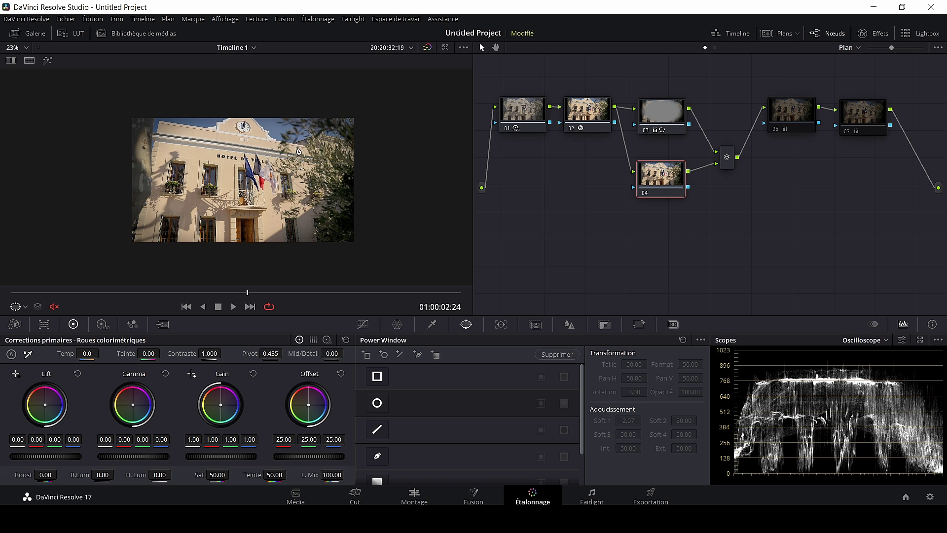
# Check node 03's ellipse mask, then select node 04 for grading.
pyautogui.scroll(3, 266, 166)
pyautogui.scroll(-2, 268, 166)
pyautogui.scroll(-1, 271, 199)
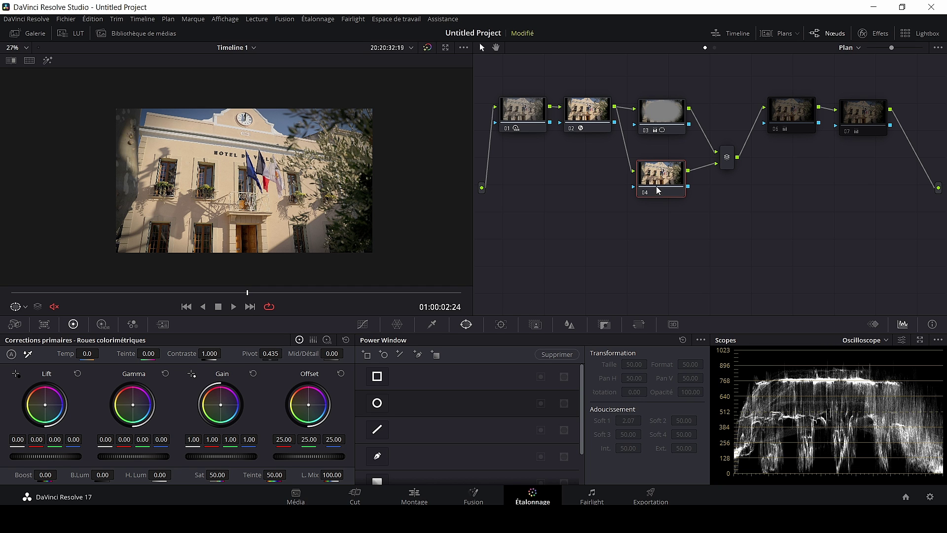
pyautogui.click(658, 111)
pyautogui.click(663, 189)
# Add a linear window to node 04, skewed over the facade with feathered top and bottom edges.
pyautogui.click(378, 377)
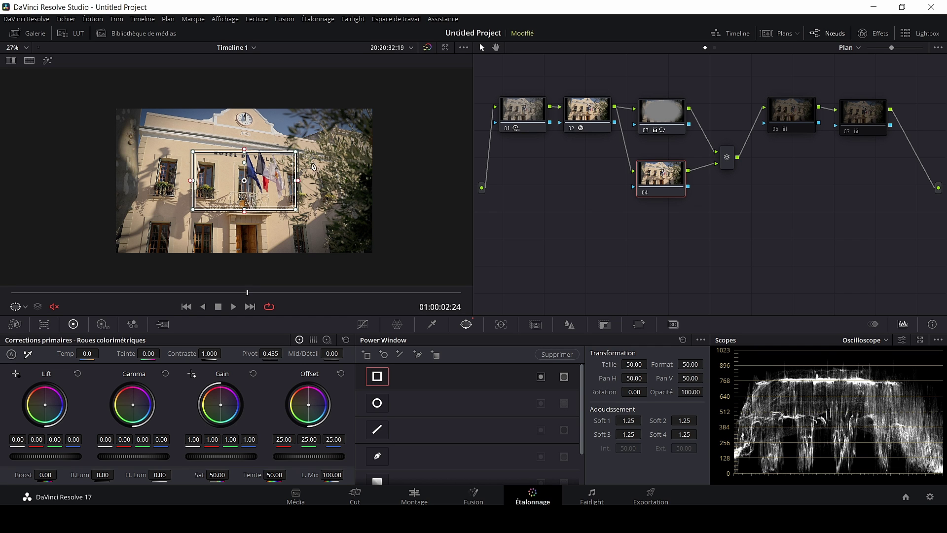
pyautogui.moveTo(299, 184); pyautogui.dragTo(359, 123)
pyautogui.moveTo(405, 99); pyautogui.dragTo(419, 91)
pyautogui.moveTo(194, 210); pyautogui.dragTo(181, 285)
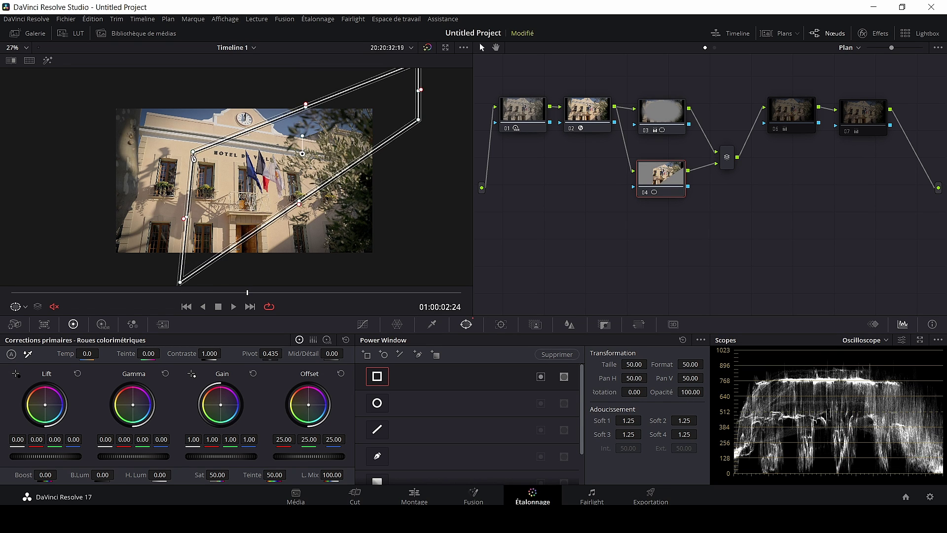
pyautogui.moveTo(305, 104); pyautogui.dragTo(296, 85)
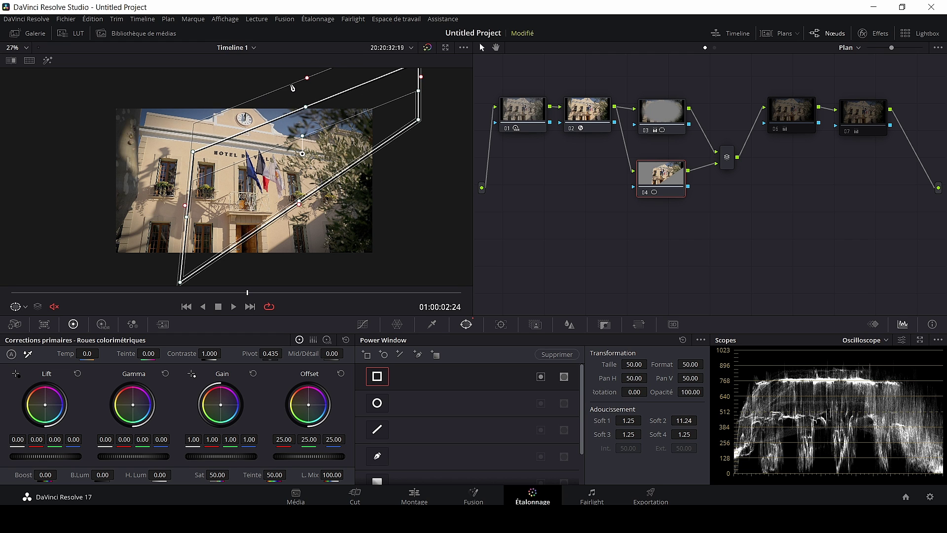
pyautogui.moveTo(301, 213); pyautogui.dragTo(310, 215)
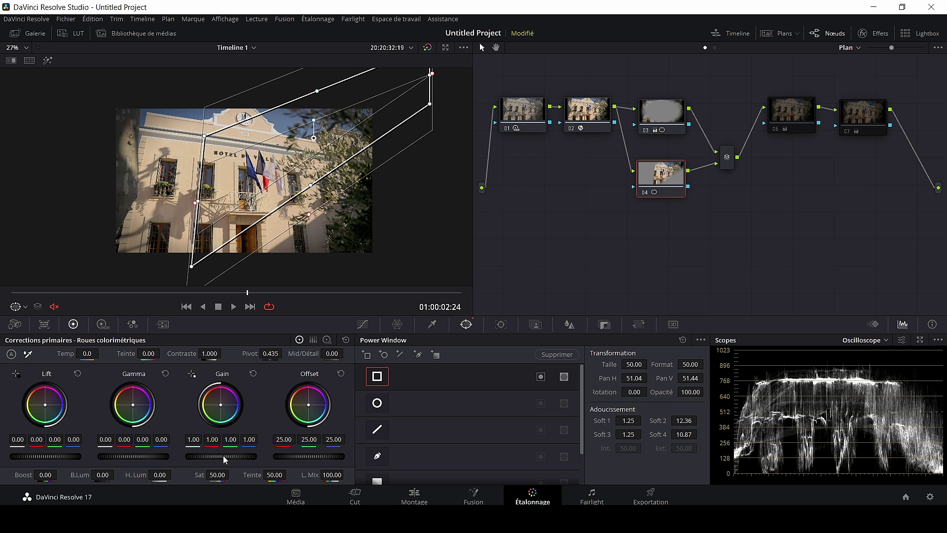
# Raise node 04's gain to 1.13, soften the mask further, and preview the shot full screen.
pyautogui.moveTo(221, 455); pyautogui.dragTo(249, 456)
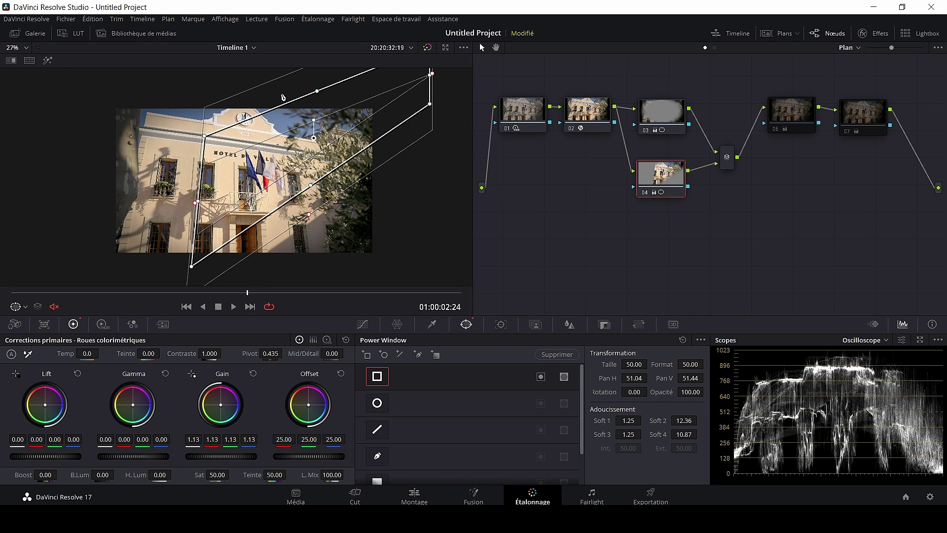
pyautogui.moveTo(320, 91); pyautogui.dragTo(318, 110)
pyautogui.moveTo(172, 214); pyautogui.dragTo(159, 216)
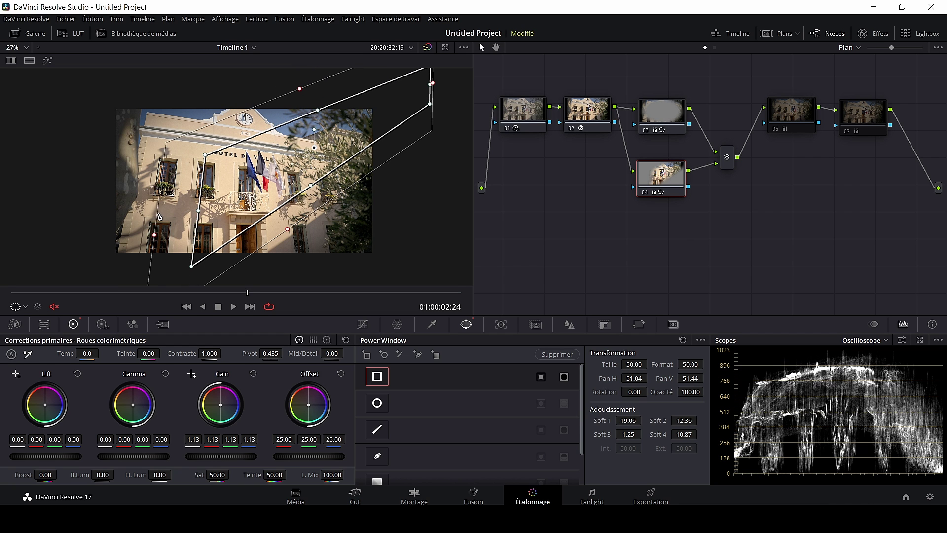
pyautogui.hotkey('ctrl', 'f')
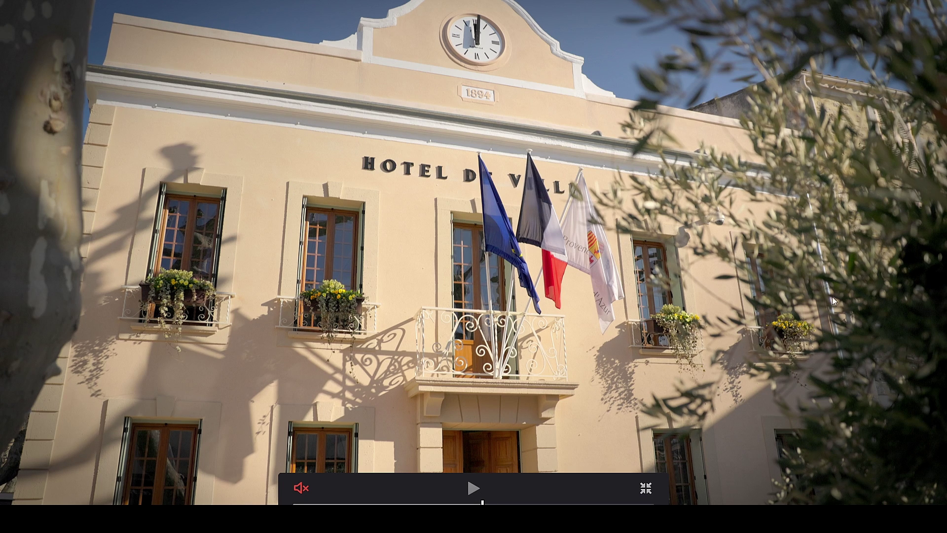
pyautogui.click(645, 488)
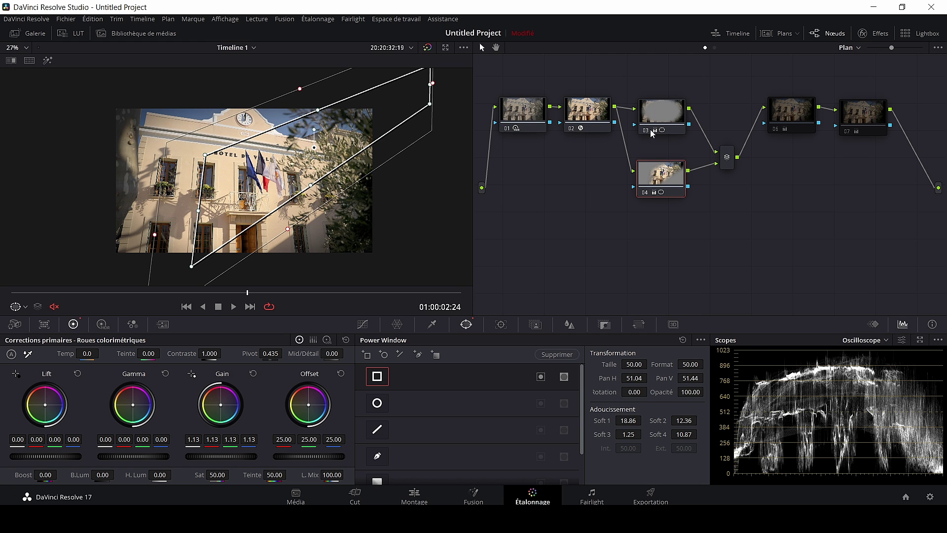
# Compare node 03's ellipse mask with node 04's rectangle mask, then nudge node 04 in the tree.
pyautogui.click(670, 117)
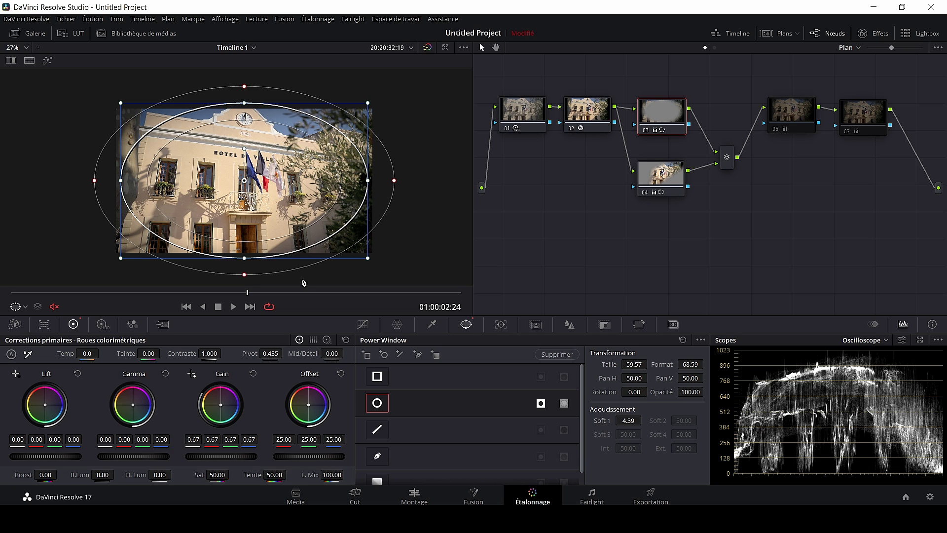
pyautogui.click(664, 182)
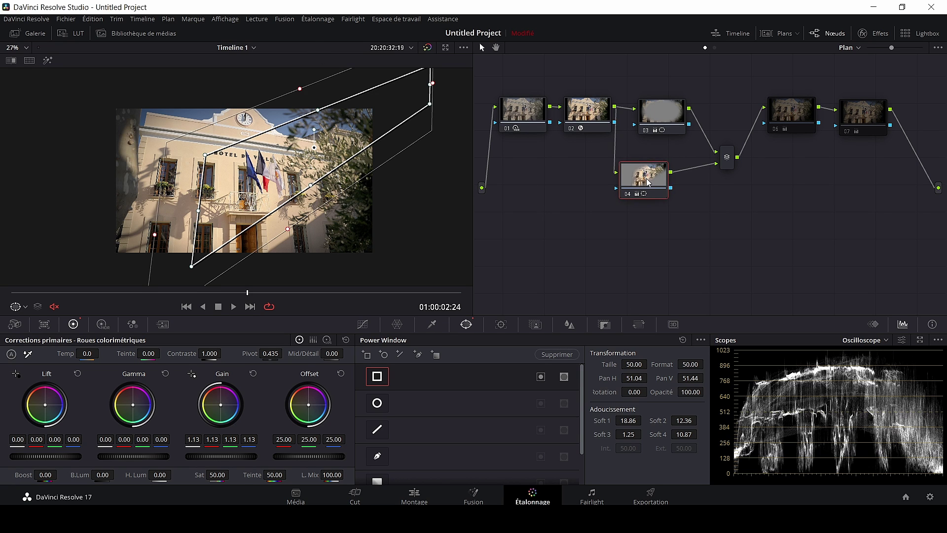
pyautogui.moveTo(665, 181); pyautogui.dragTo(666, 183)
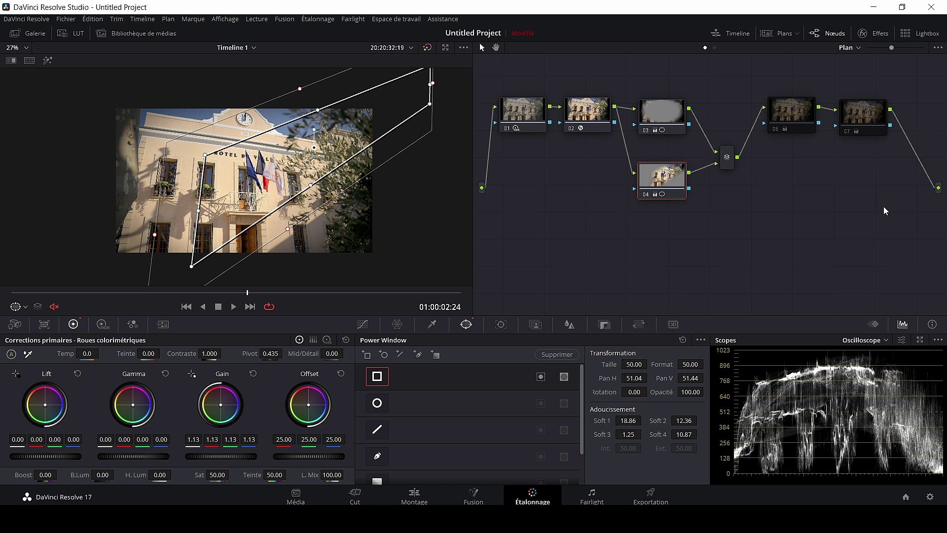
# Switch to the gradient test clip from the clip strip, then hide the strip again.
pyautogui.click(780, 33)
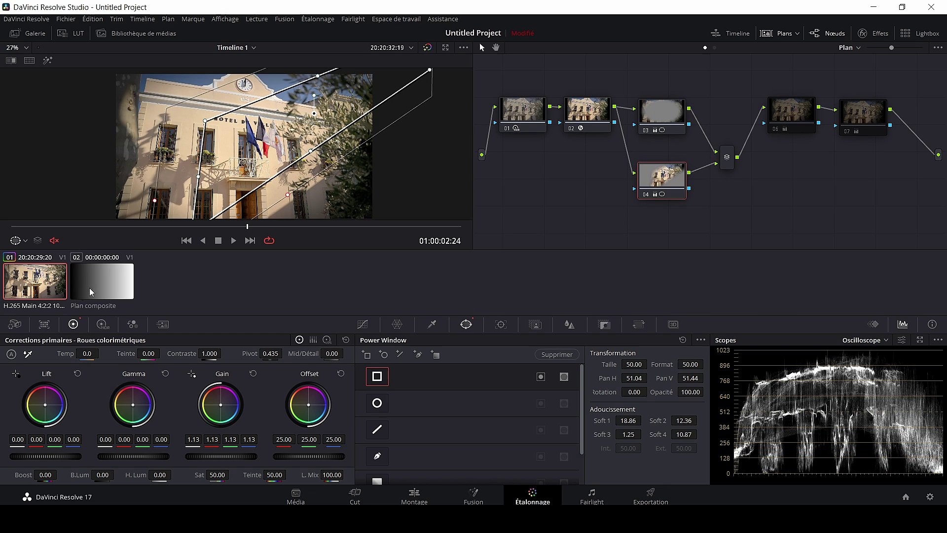
pyautogui.click(99, 279)
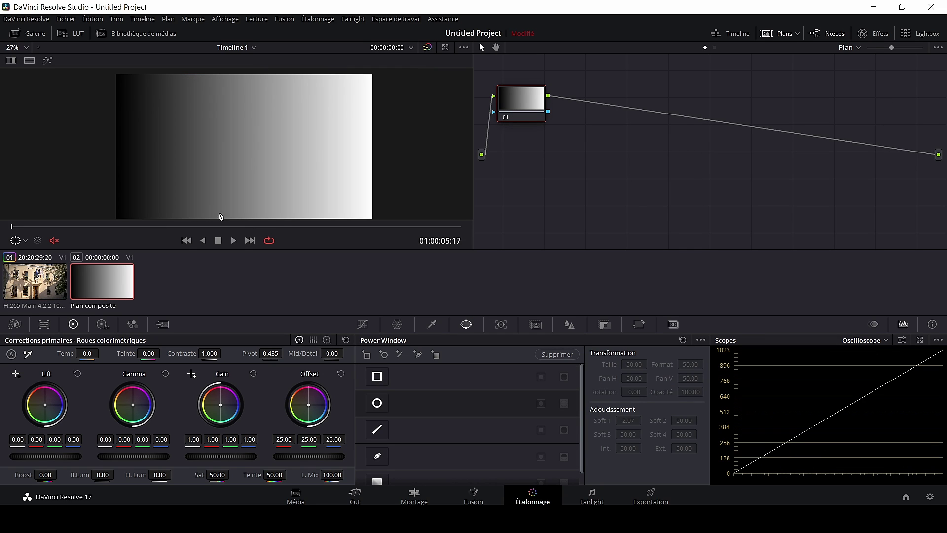
pyautogui.click(781, 35)
# Add serial node 02 and parallel node 03 after node 01, arrange the tree, and select node 02.
pyautogui.hotkey('alt', 's')
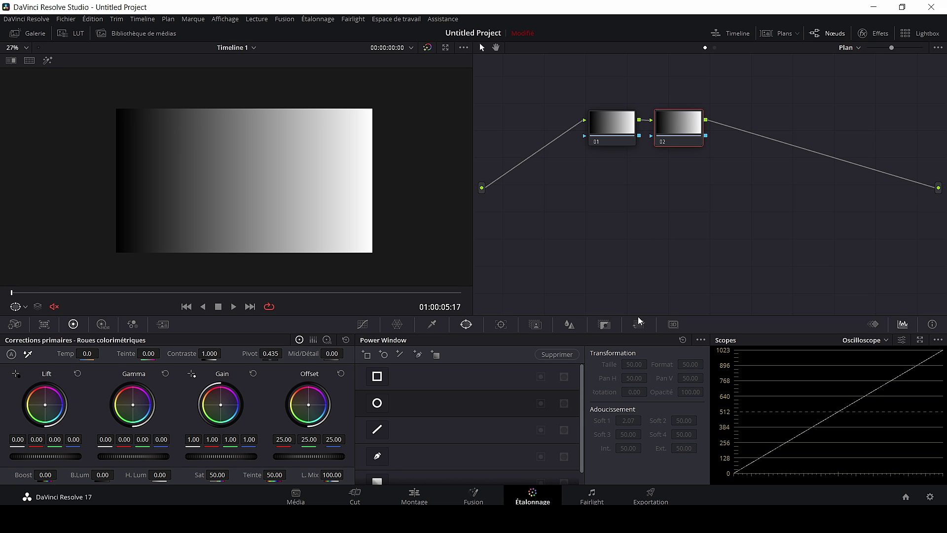
pyautogui.hotkey('alt', 'p')
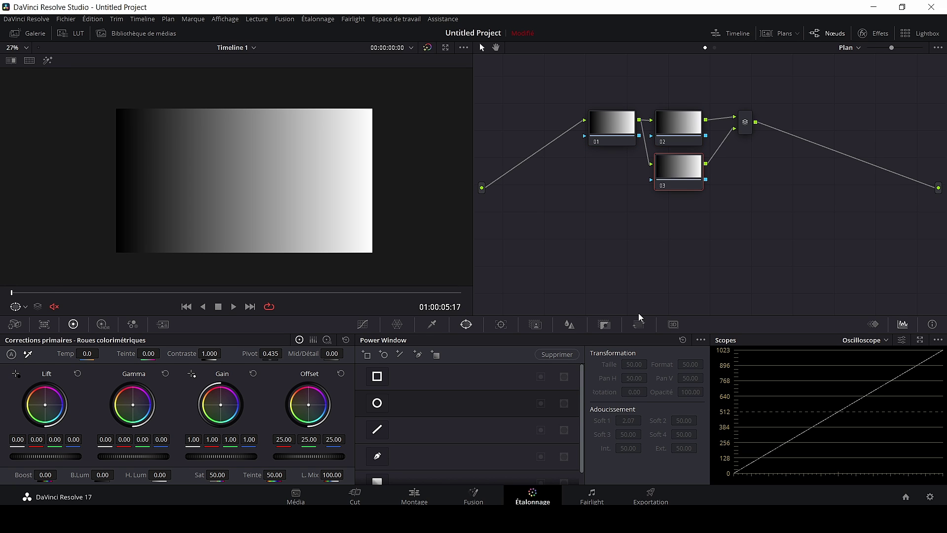
pyautogui.click(673, 129)
pyautogui.moveTo(672, 128); pyautogui.dragTo(673, 114)
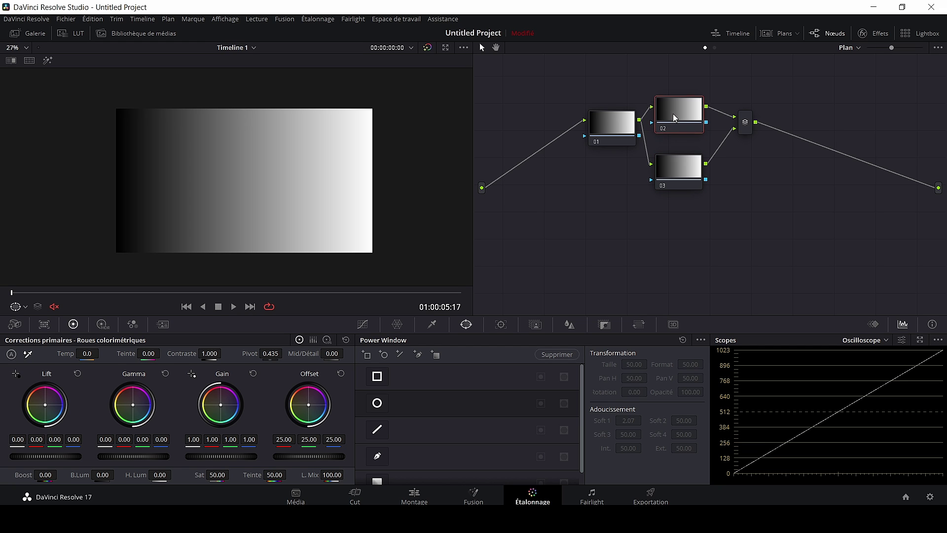
pyautogui.moveTo(618, 132); pyautogui.dragTo(573, 123)
pyautogui.click(680, 120)
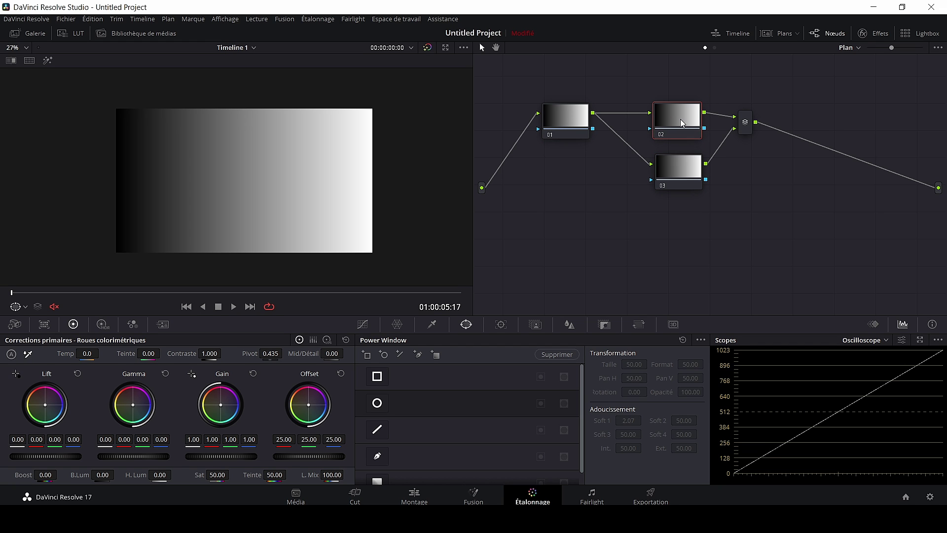
# Give node 02 a circular window with gain raised to 1.50.
pyautogui.click(377, 404)
pyautogui.moveTo(227, 459); pyautogui.dragTo(253, 459)
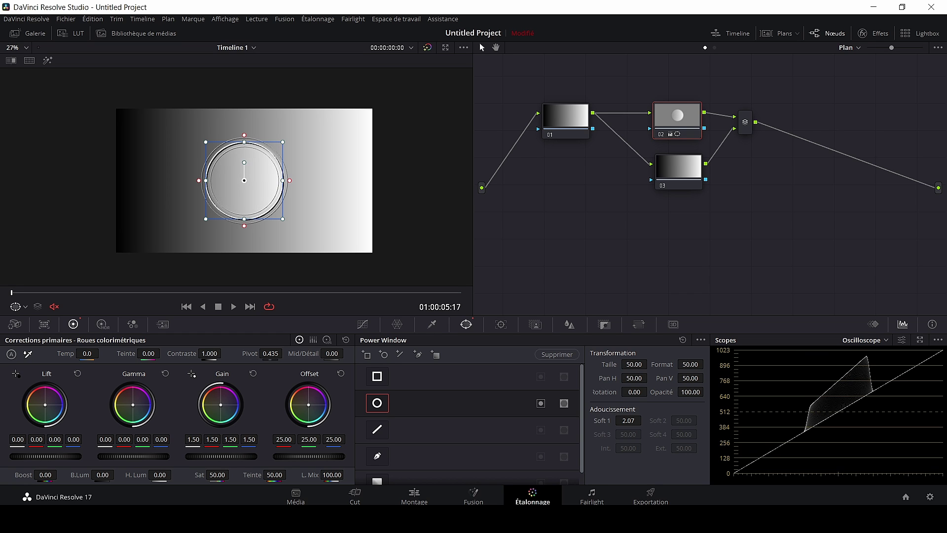
pyautogui.hotkey('ctrl', '=')
# Give node 03 a circular window with gain lowered to 0.50, and hide the window outline.
pyautogui.click(679, 173)
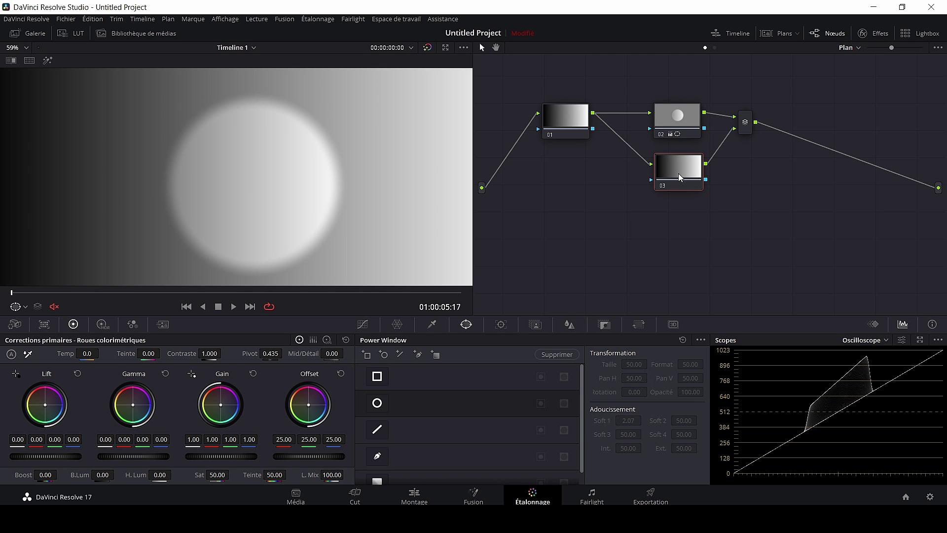
pyautogui.click(378, 404)
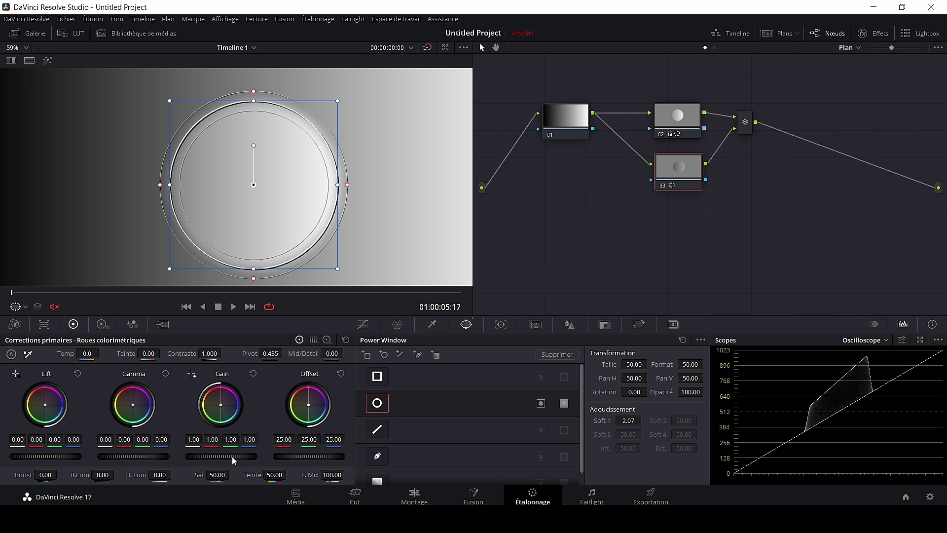
pyautogui.moveTo(235, 457); pyautogui.dragTo(187, 457)
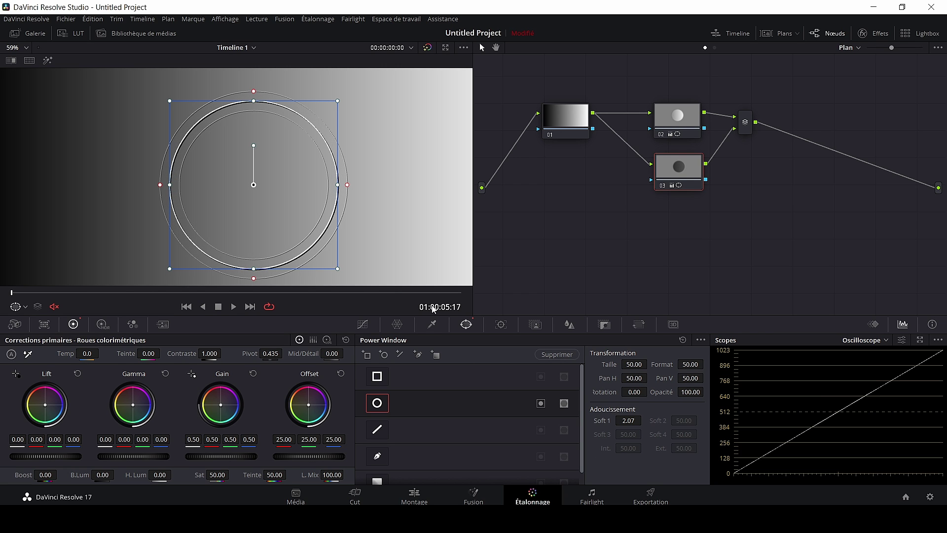
pyautogui.click(27, 307)
pyautogui.click(33, 327)
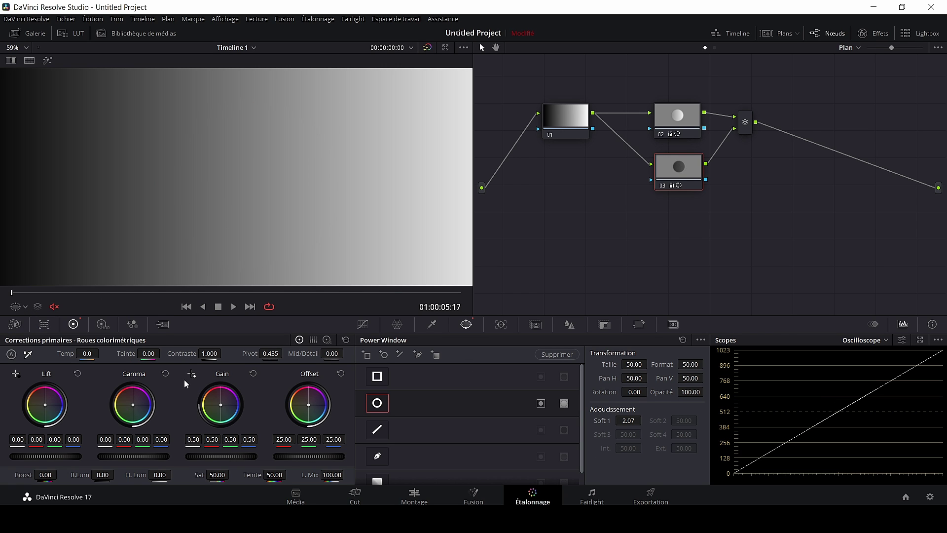
pyautogui.scroll(-4, 290, 221)
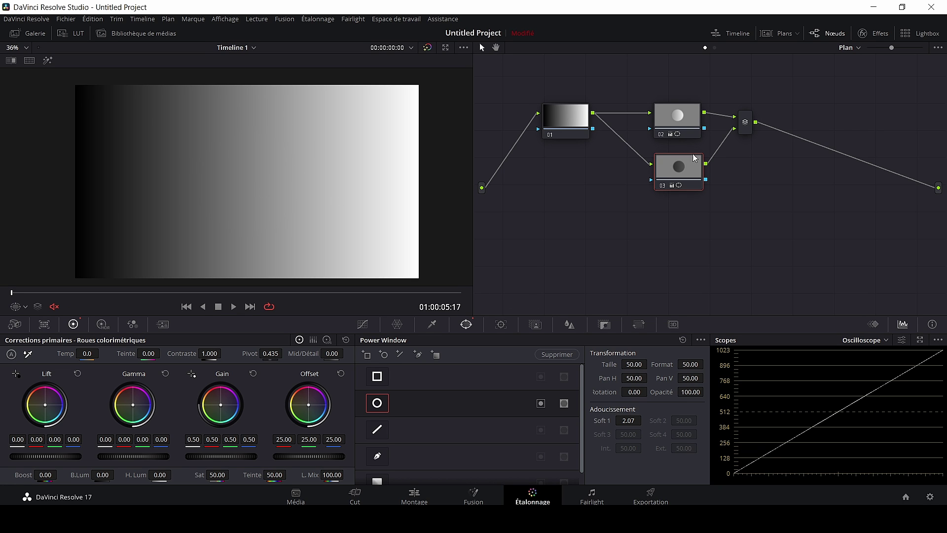
# Add serial nodes 05 and 06 after the mixer and paste node 02's grade onto node 05.
pyautogui.click(746, 124)
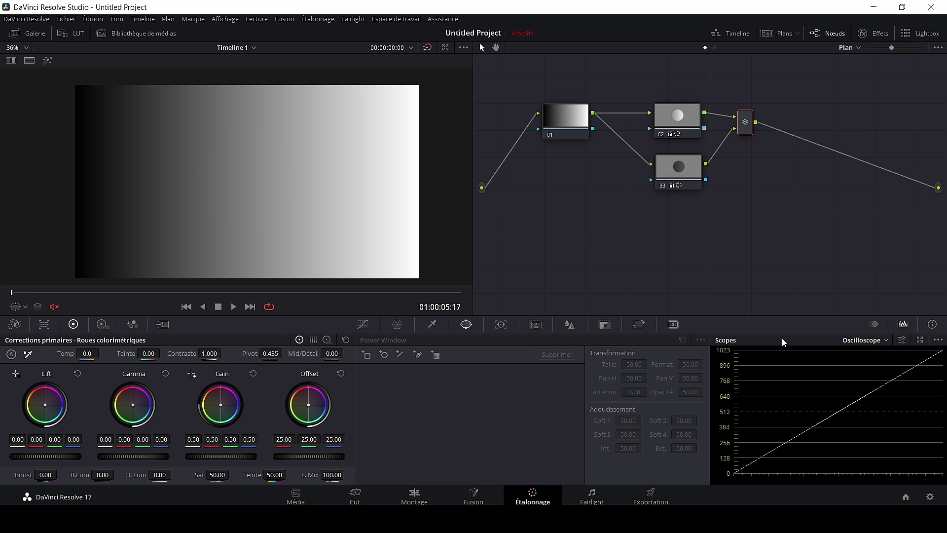
pyautogui.hotkey('alt', 's')
pyautogui.hotkey('alt', 's')
pyautogui.click(679, 117)
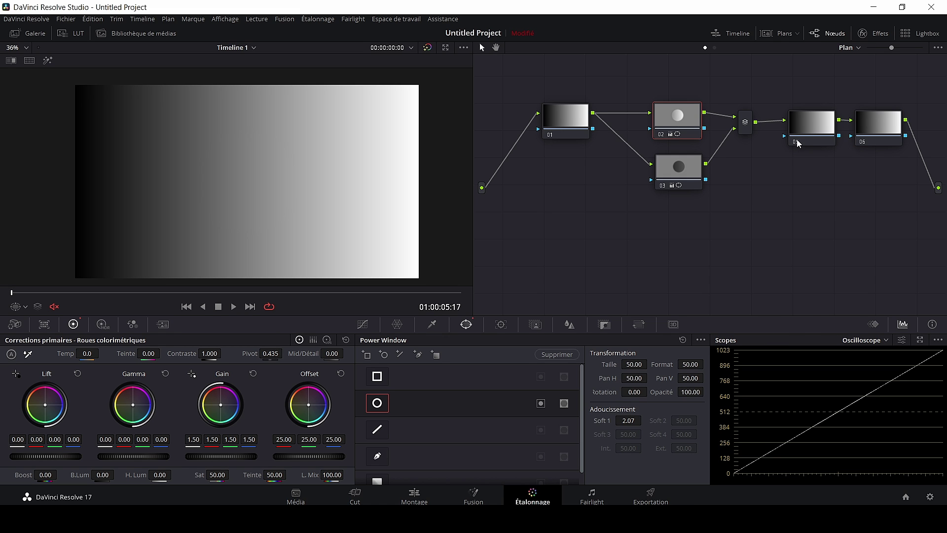
pyautogui.hotkey('shift', "'")
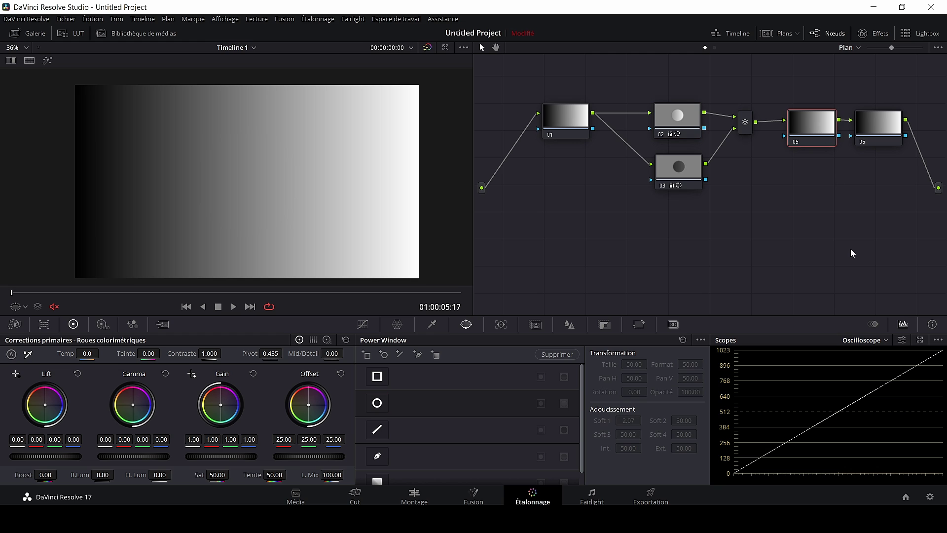
pyautogui.hotkey('ctrl', 'v')
# Paste node 03's dark circle grade onto node 06.
pyautogui.click(683, 177)
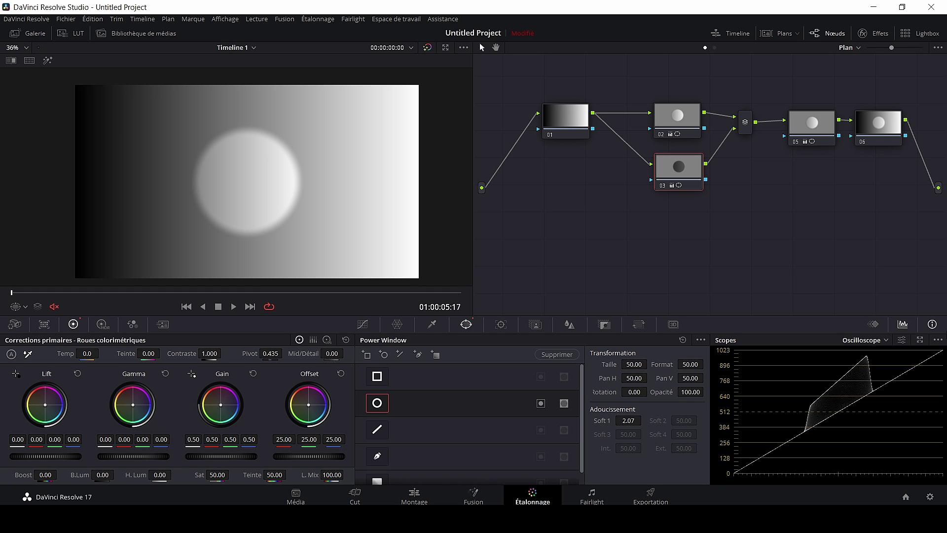
pyautogui.click(880, 125)
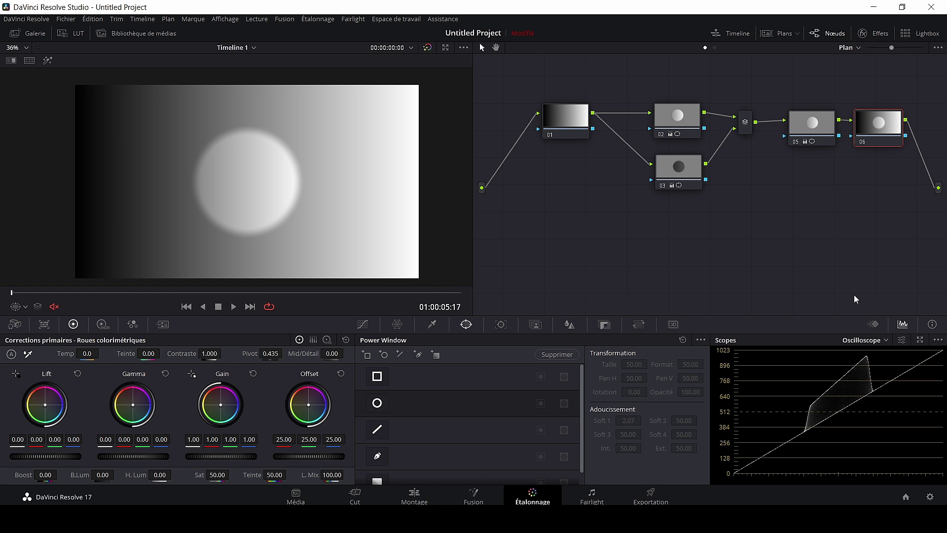
pyautogui.hotkey('ctrl', 'v')
# Disable nodes 02, 03 and 06 with Ctrl+D.
pyautogui.moveTo(649, 77); pyautogui.dragTo(721, 214)
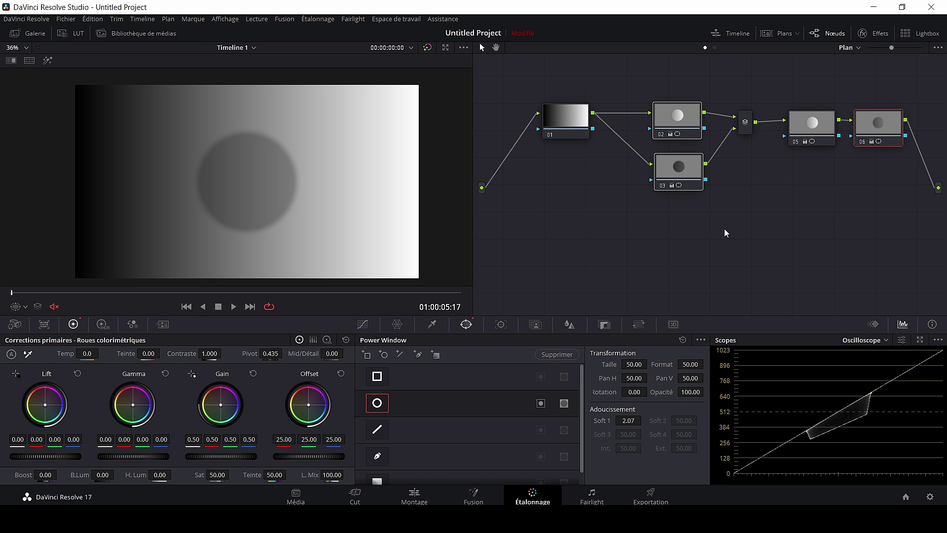
pyautogui.hotkey('ctrl', 'd')
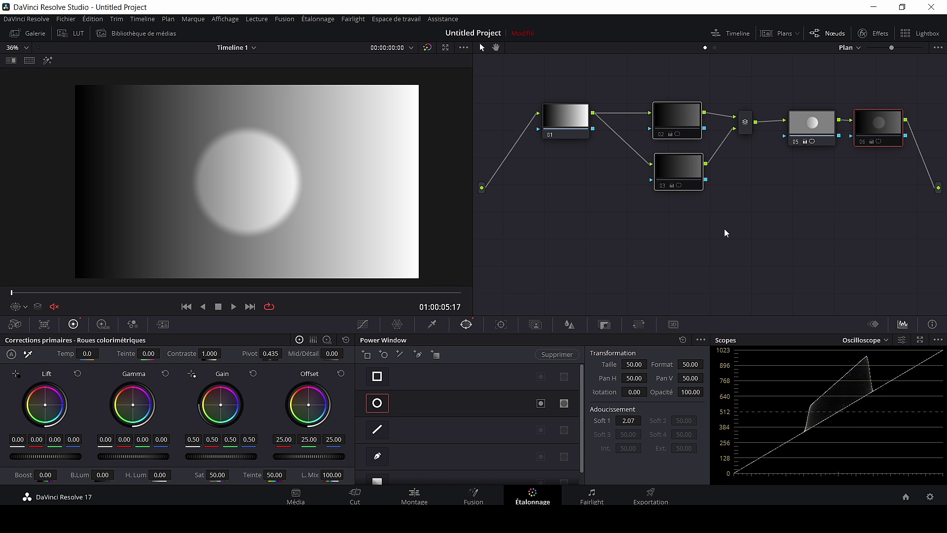
pyautogui.click(863, 141)
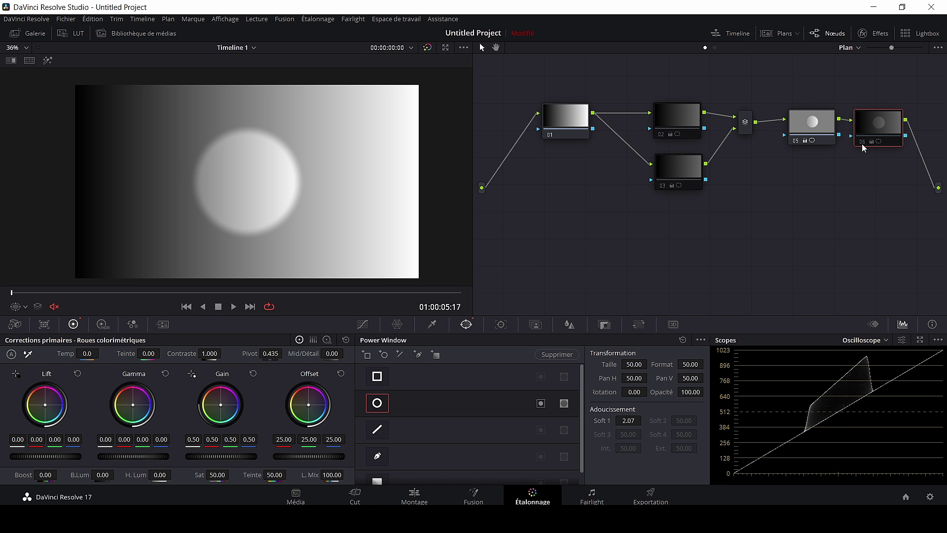
# Re-enable node 06 and lift its gain to 0.63 so the dark circle nearly blends in.
pyautogui.hotkey('ctrl', 'd')
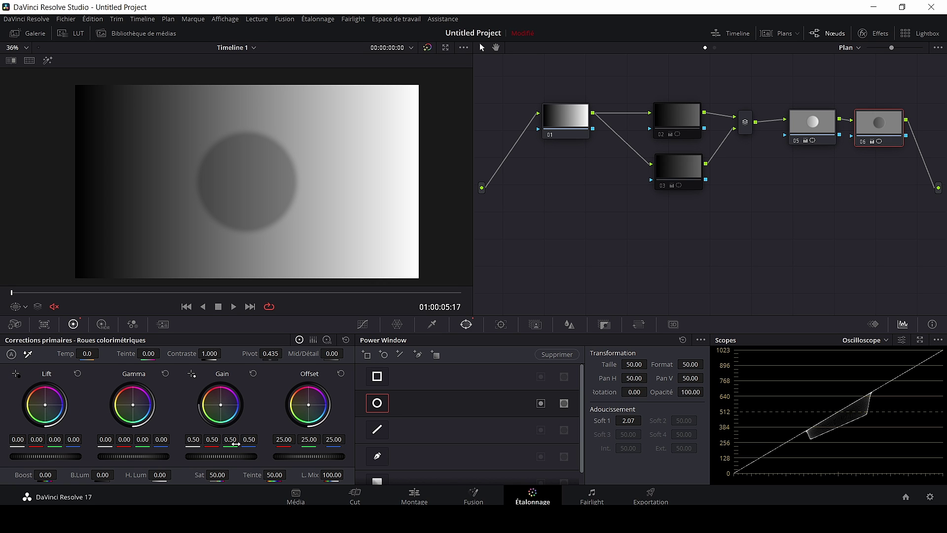
pyautogui.moveTo(221, 457); pyautogui.dragTo(254, 457)
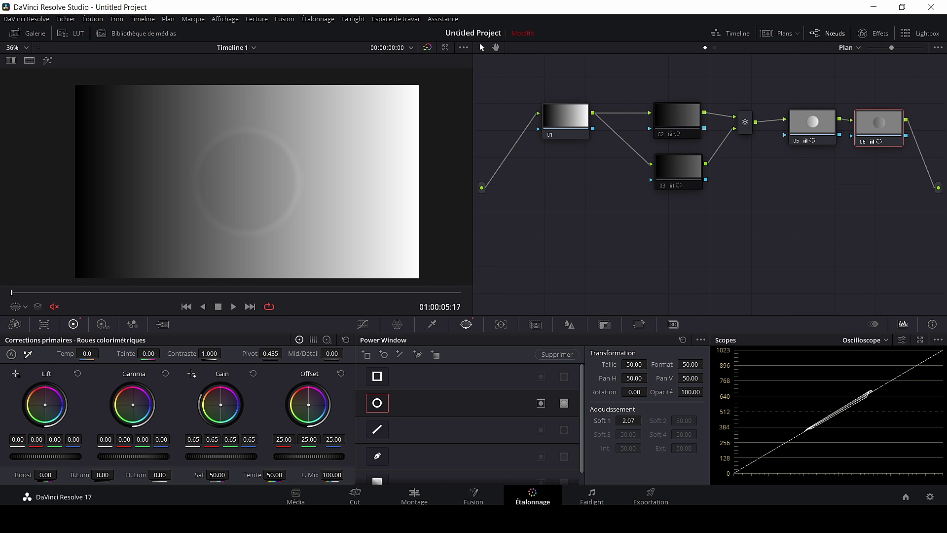
pyautogui.scroll(4, 255, 190)
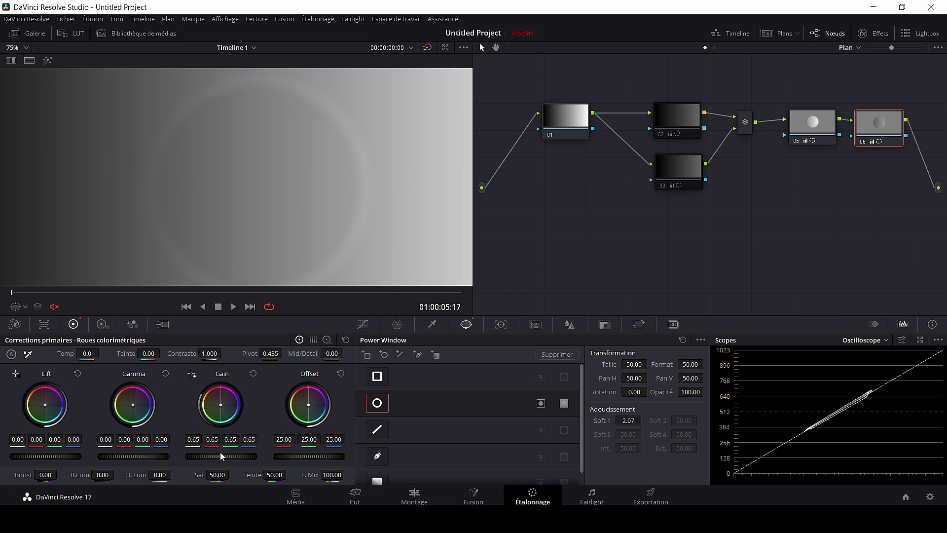
pyautogui.moveTo(222, 456); pyautogui.dragTo(233, 456)
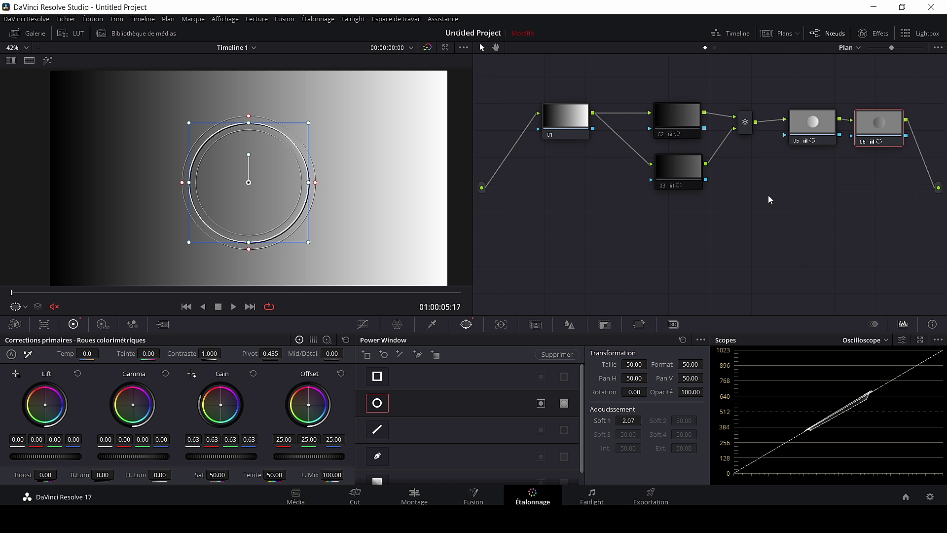
# Open the building shot from the clip strip and review node 03's circle and node 04.
pyautogui.click(779, 33)
pyautogui.click(45, 288)
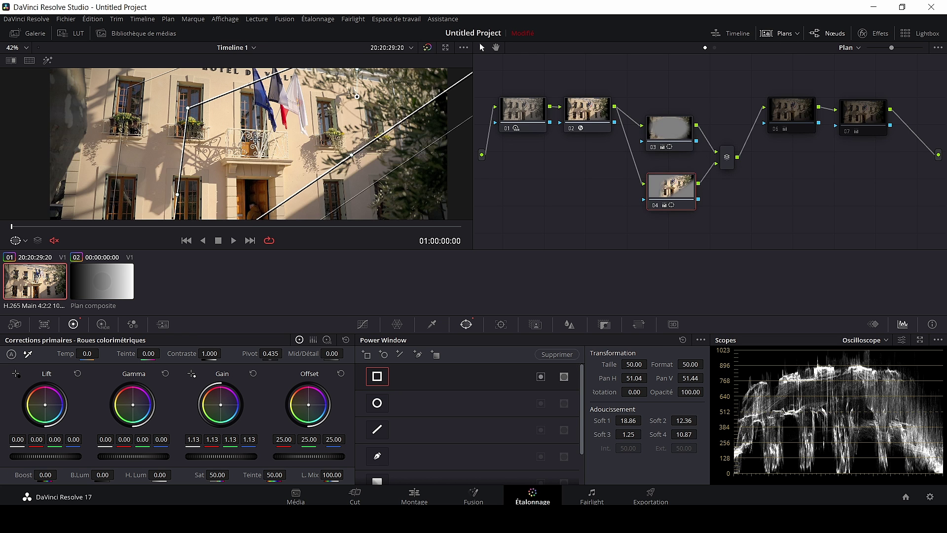
pyautogui.scroll(-3, 241, 185)
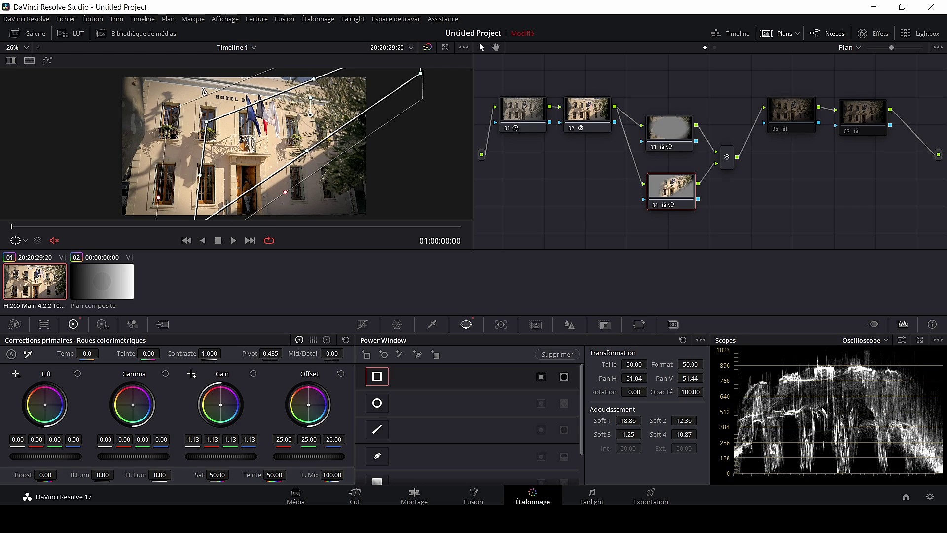
pyautogui.click(675, 139)
pyautogui.click(675, 194)
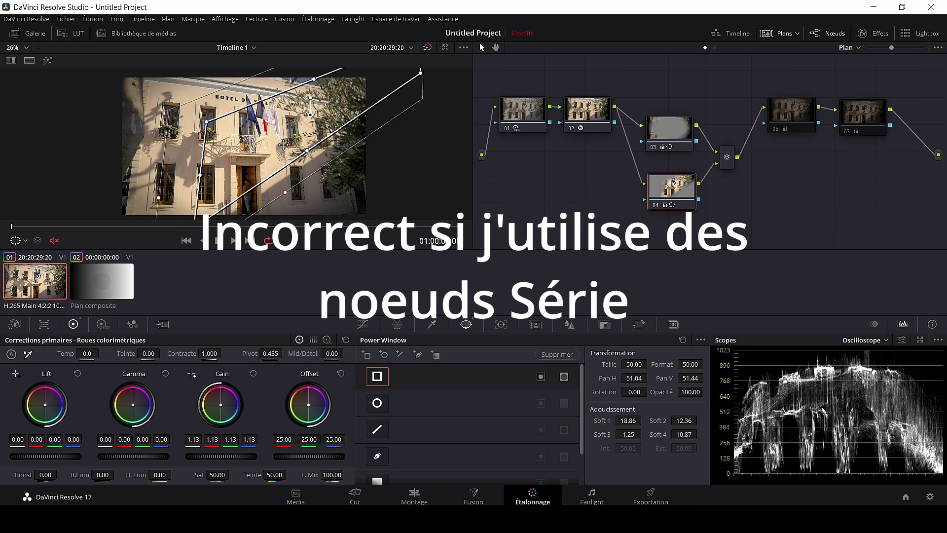
# Move parallel nodes 03 and 04 higher in the node tree.
pyautogui.scroll(3, 188, 133)
pyautogui.scroll(2, 193, 134)
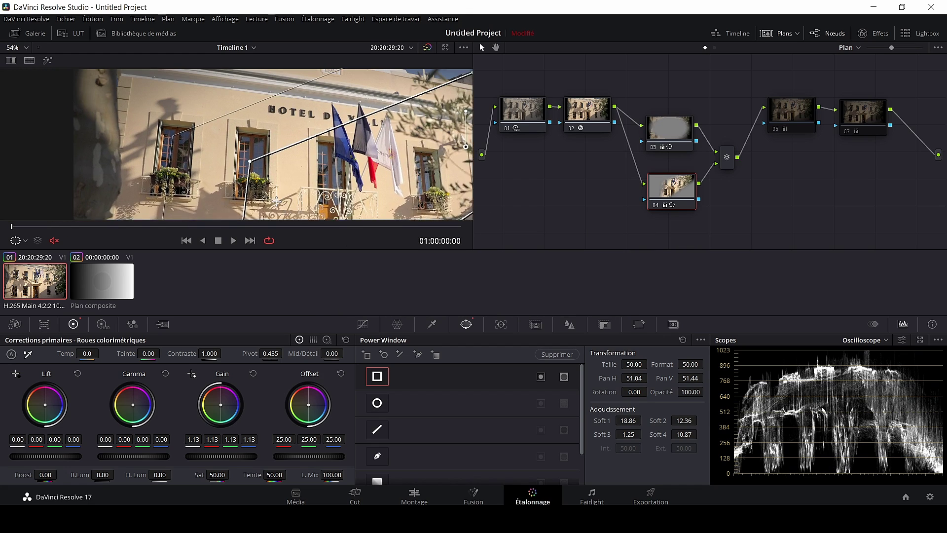
pyautogui.scroll(-5, 281, 182)
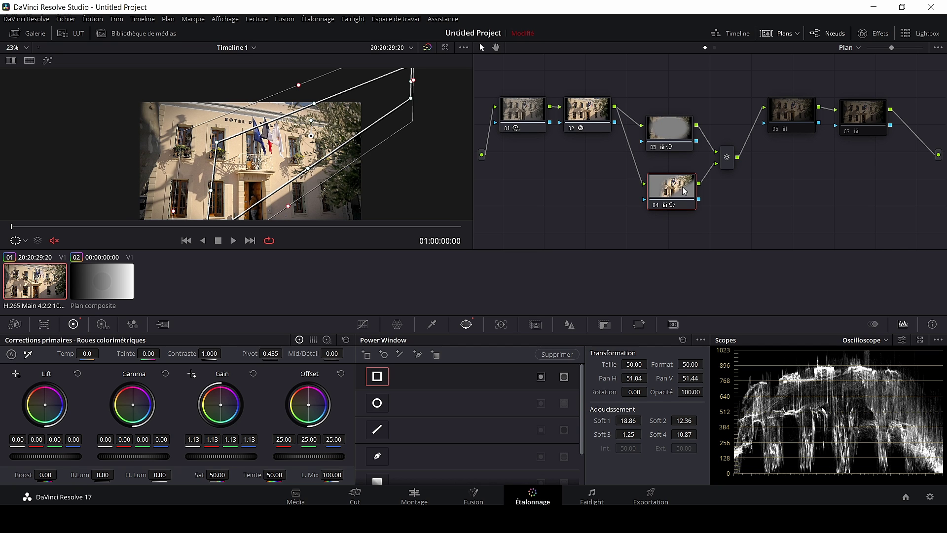
pyautogui.scroll(1, 683, 192)
pyautogui.moveTo(680, 156); pyautogui.dragTo(678, 131)
pyautogui.moveTo(677, 209); pyautogui.dragTo(676, 181)
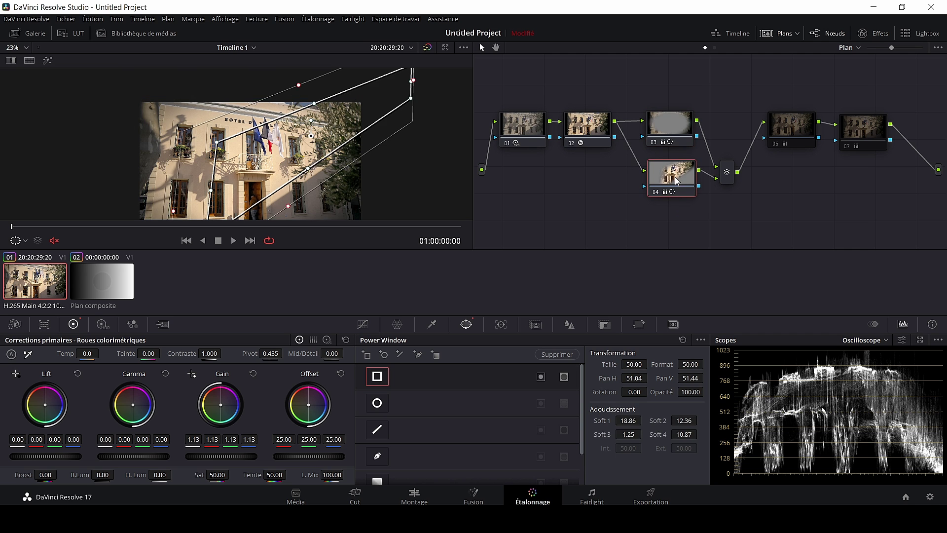